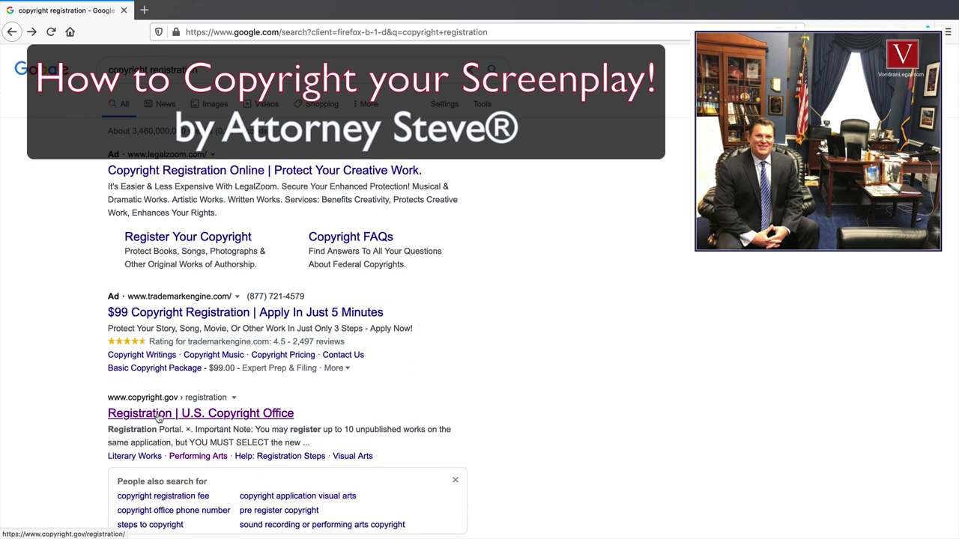
Step: Open the 'Registration | U.S. Copyright Office' result from the 'copyright registration' Google search
click(158, 416)
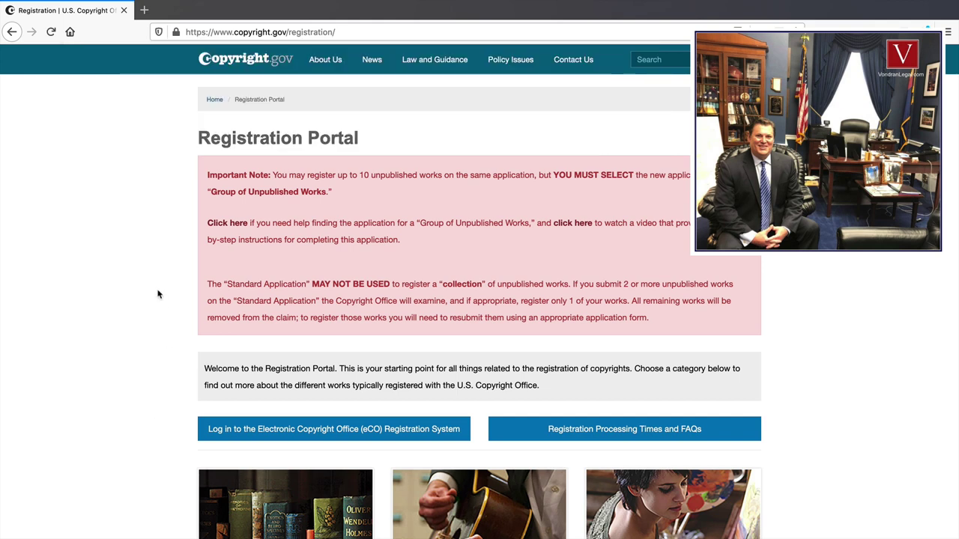
Step: Go from the copyright.gov Registration Portal to the eCO Registration System login
mouse_move(52, 3)
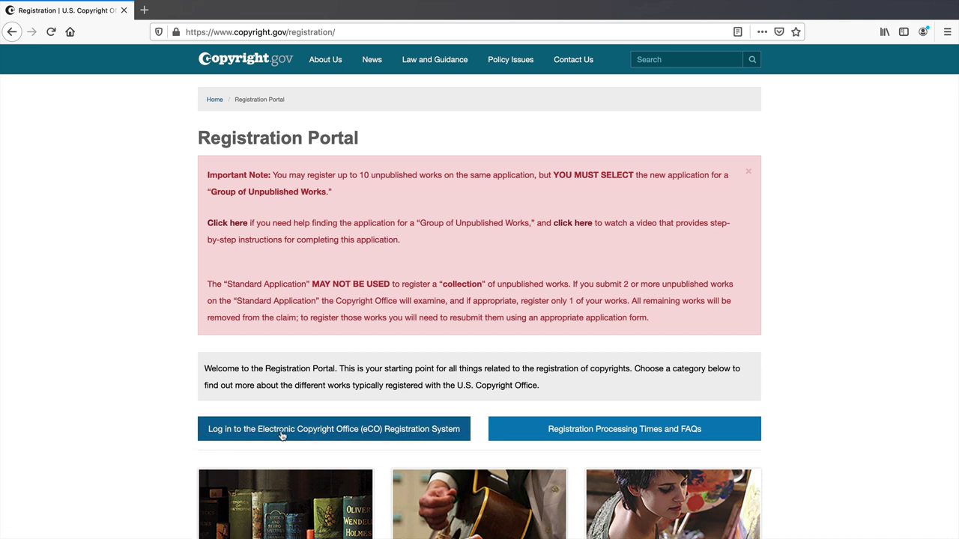
click(341, 433)
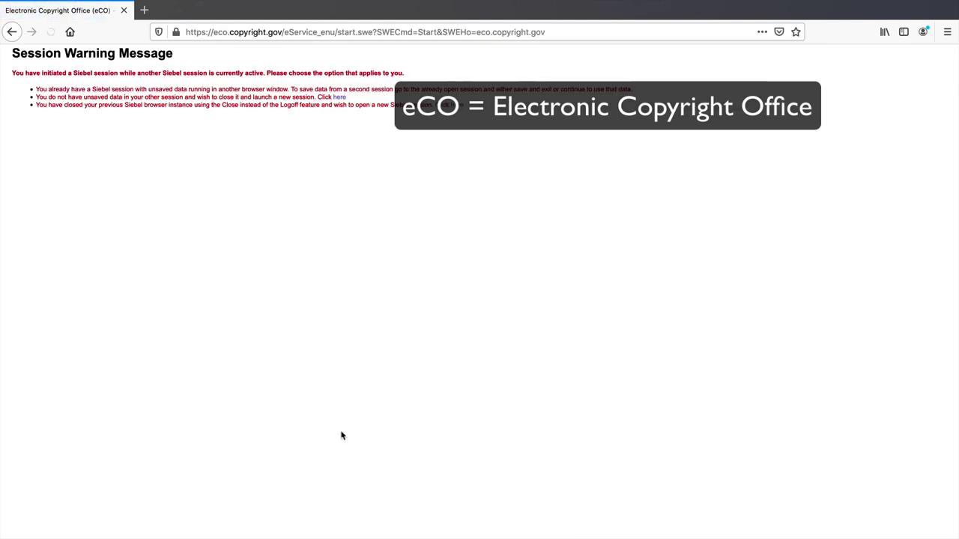
Step: Retry the eCO login, end the old Siebel session via 'here', and log in with the account credentials
click(11, 32)
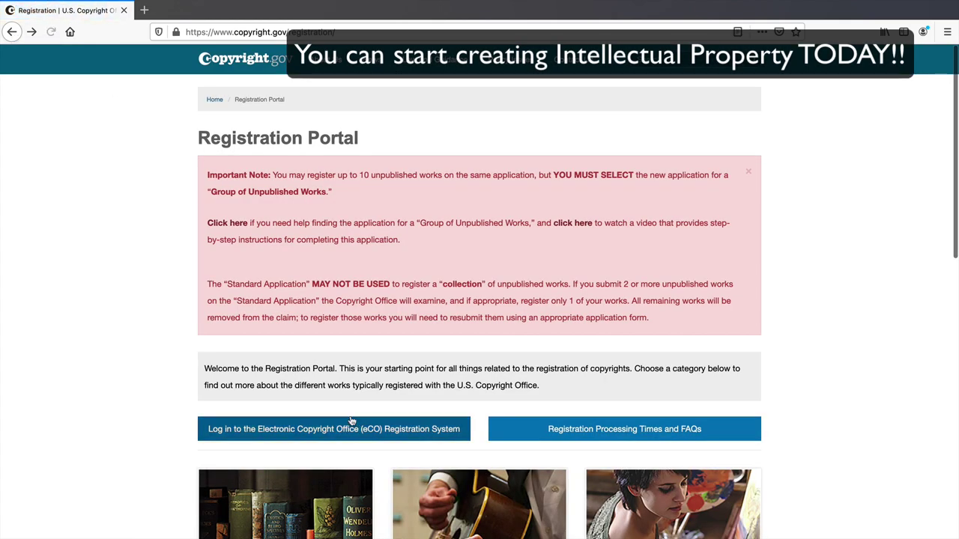
click(326, 421)
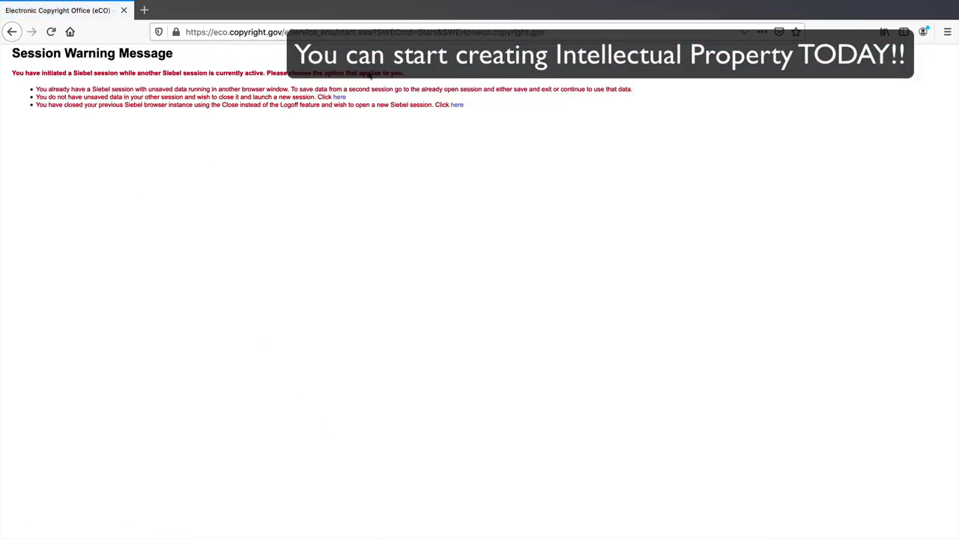
click(339, 97)
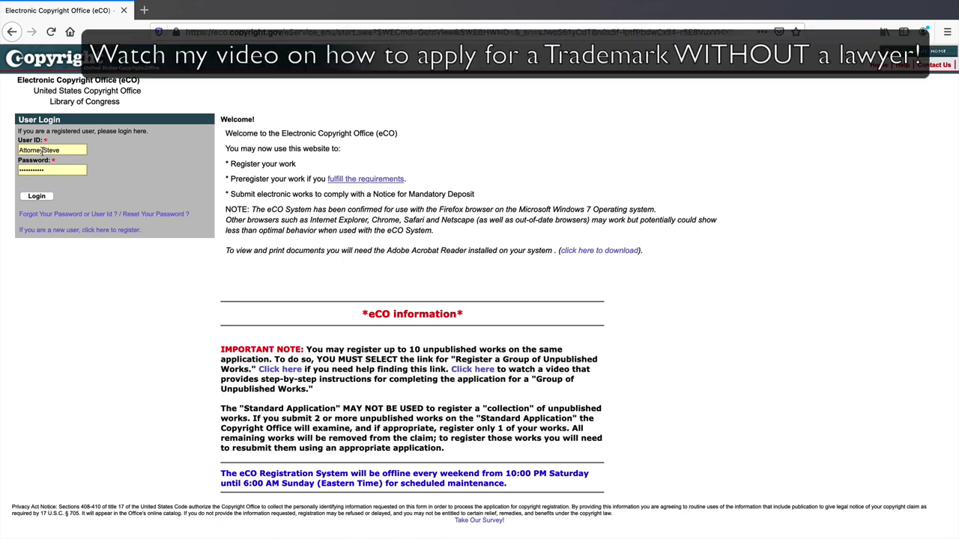
click(36, 197)
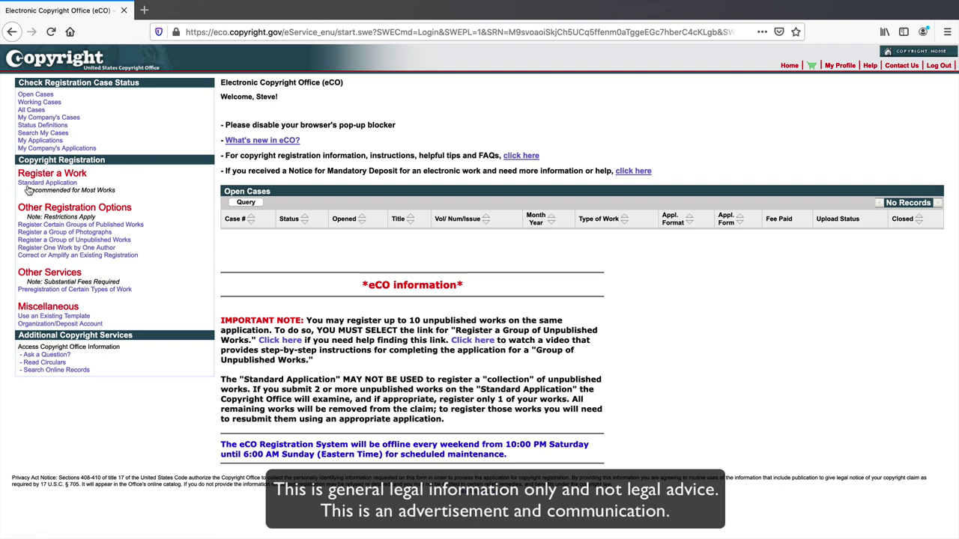
Step: Highlight the 'Recommended for Most Works' note under Standard Application
drag(27, 191, 122, 196)
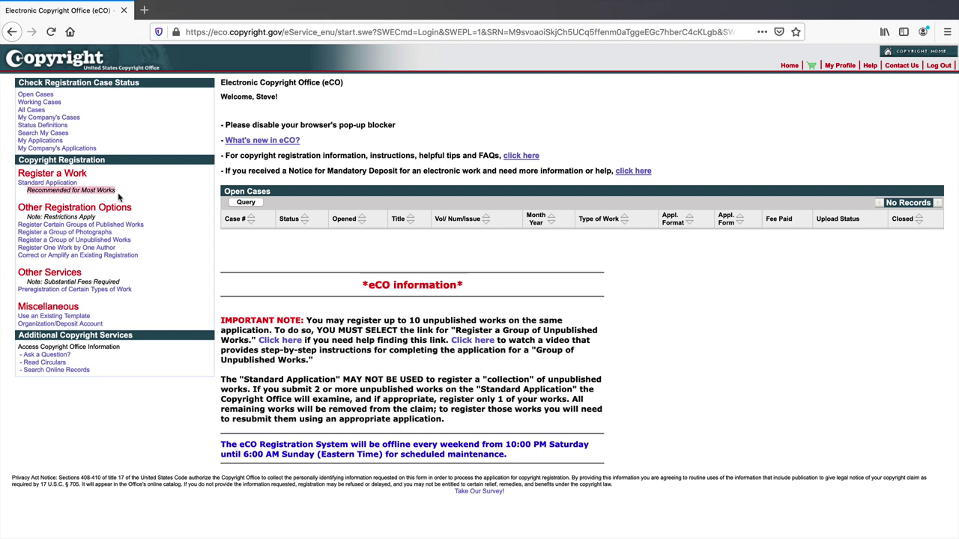
click(108, 190)
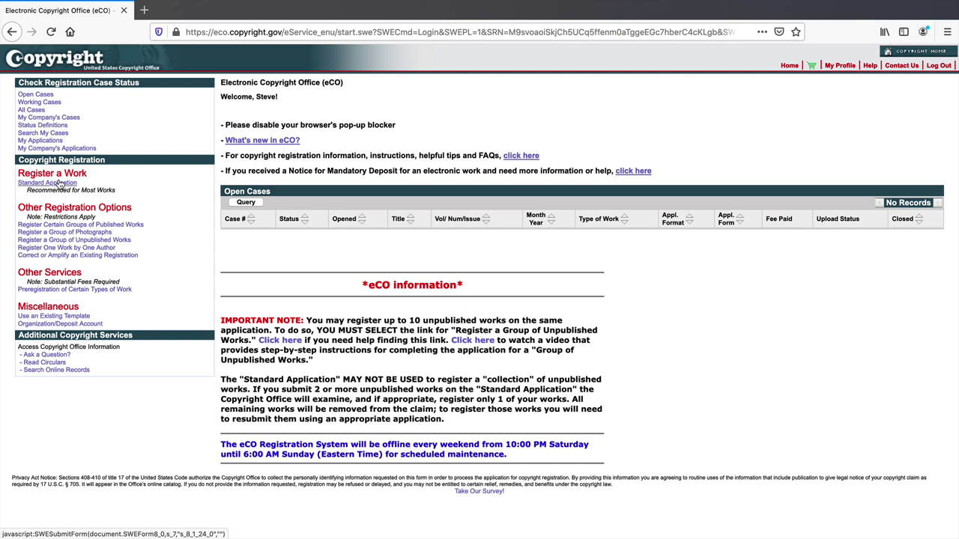
Step: Open the Standard Application overview and start a new registration case
click(60, 183)
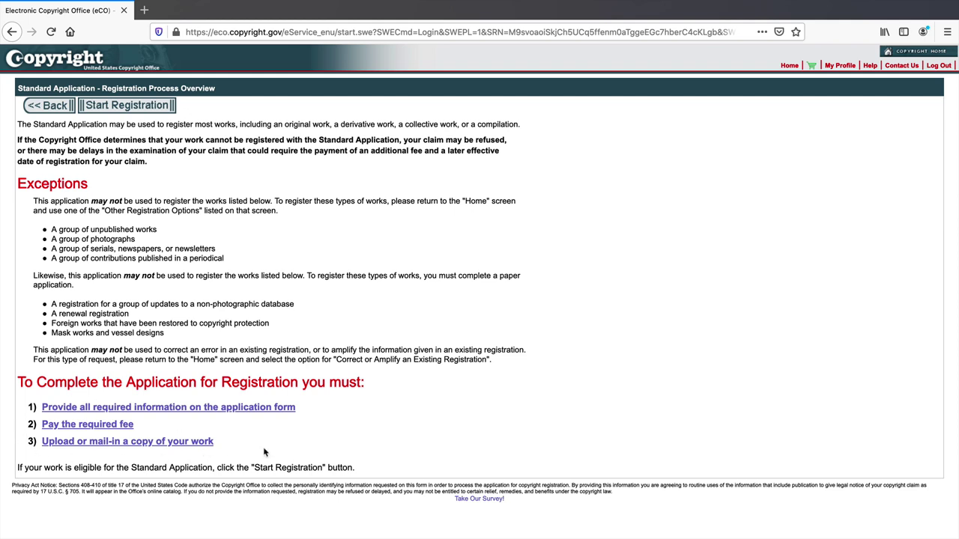
click(128, 105)
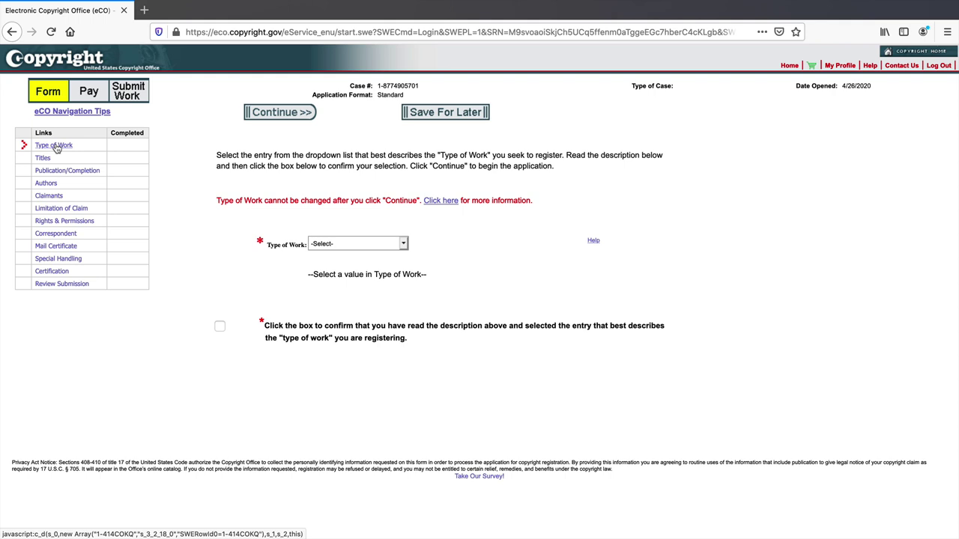
Step: Expand the Type of Work dropdown to show its six work types
click(334, 248)
click(335, 249)
click(334, 248)
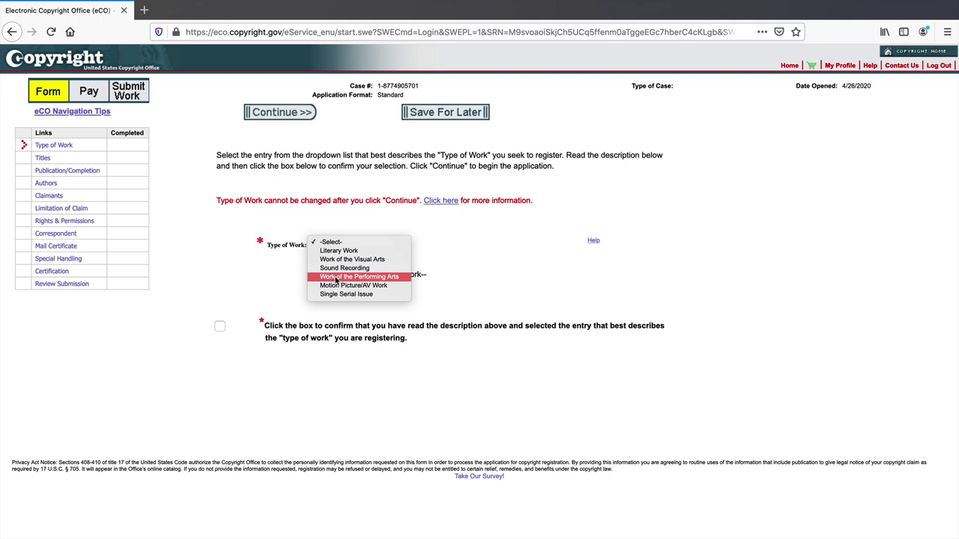
Step: Choose 'Work of the Performing Arts' as the Type of Work and scroll to its description
click(335, 277)
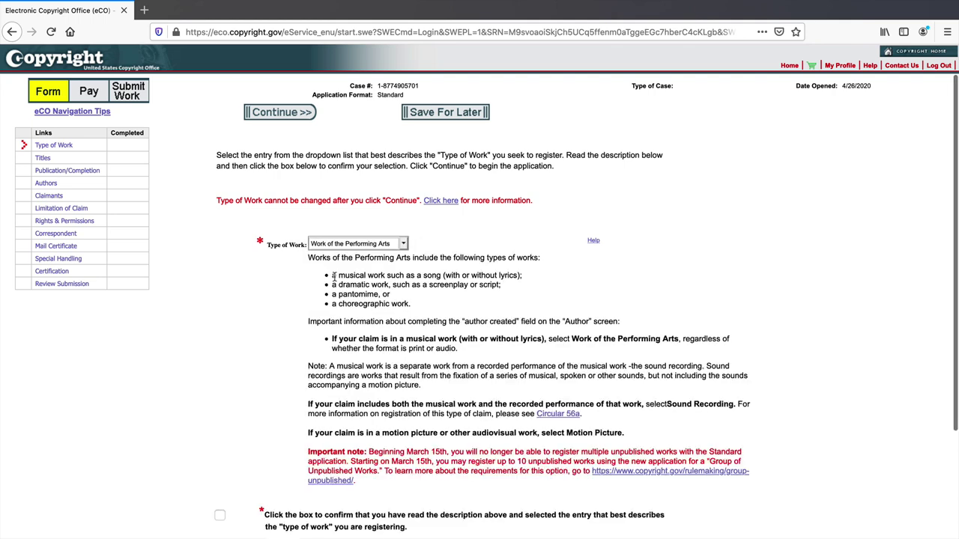
click(397, 248)
click(389, 245)
click(381, 244)
click(378, 244)
click(376, 243)
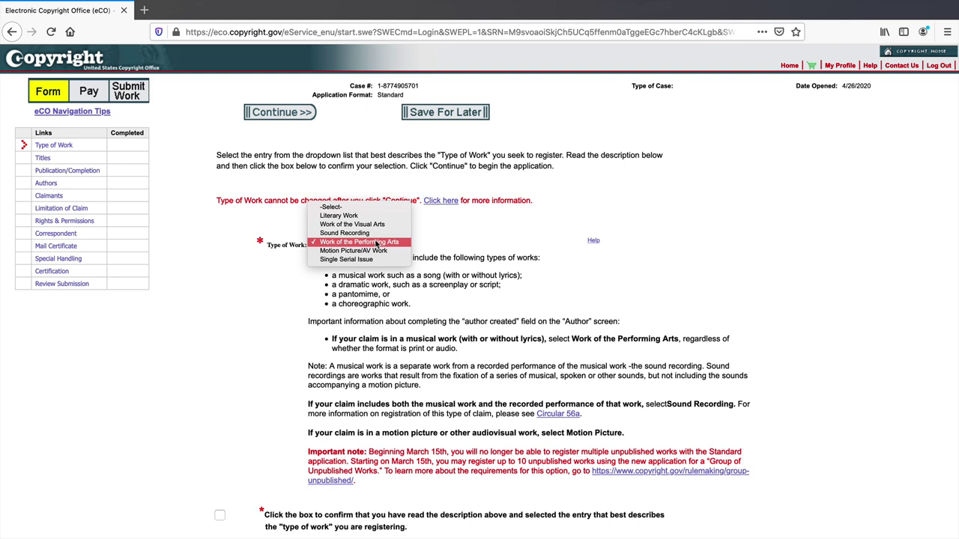
click(378, 243)
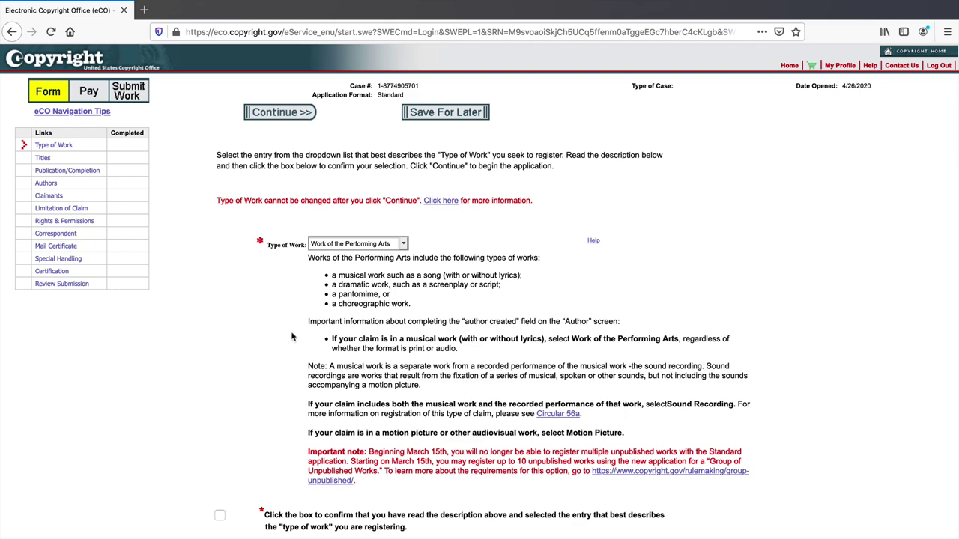
scroll(284, 331, down, 3)
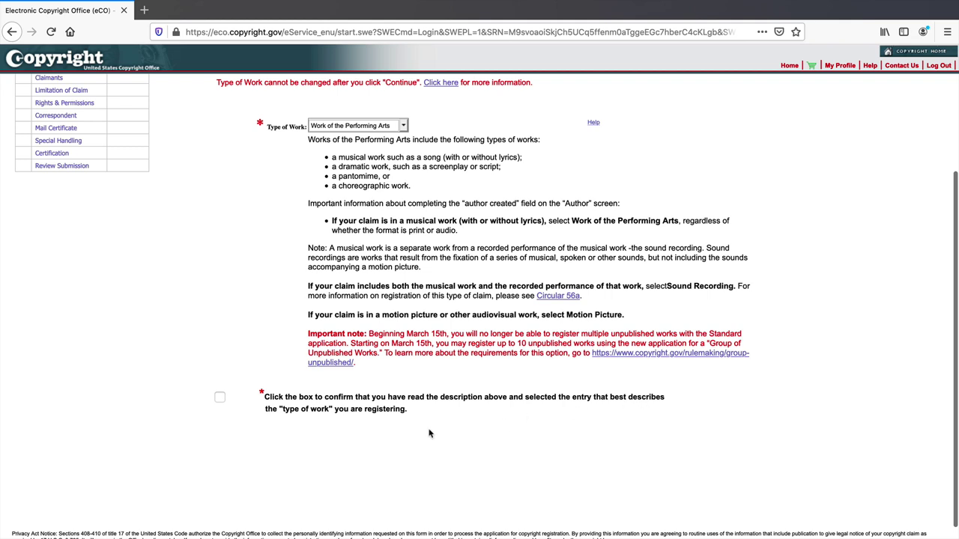
Step: Tick the box confirming Work of the Performing Arts is the correct type of work
click(218, 397)
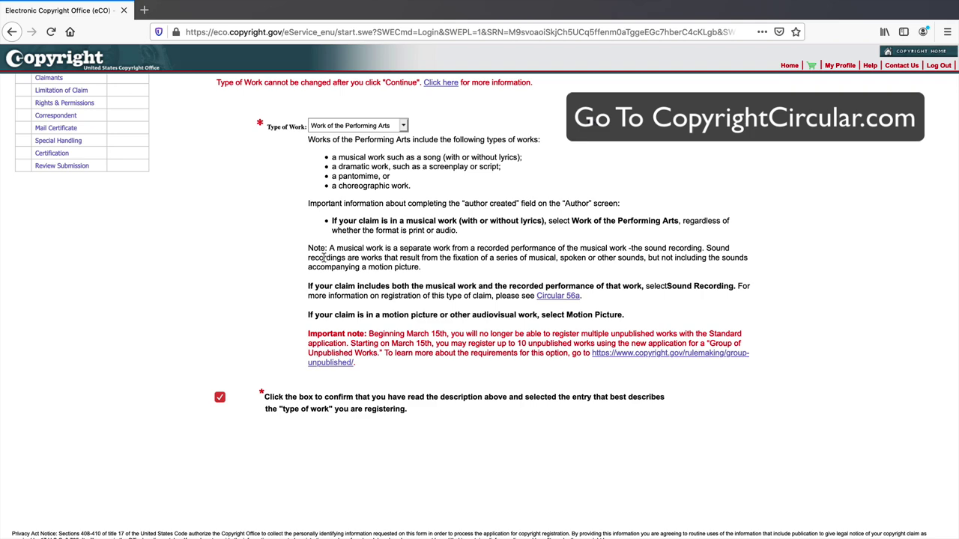
scroll(323, 257, up, 3)
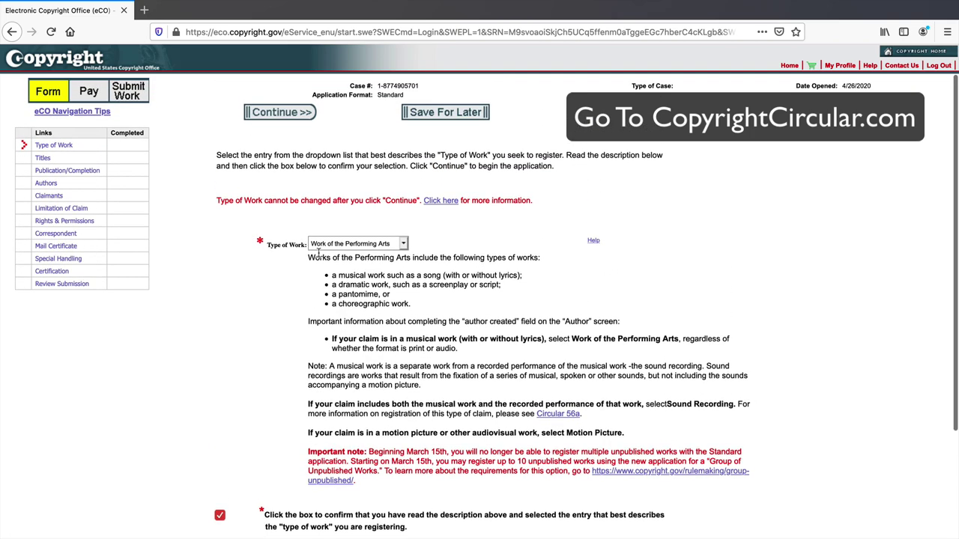
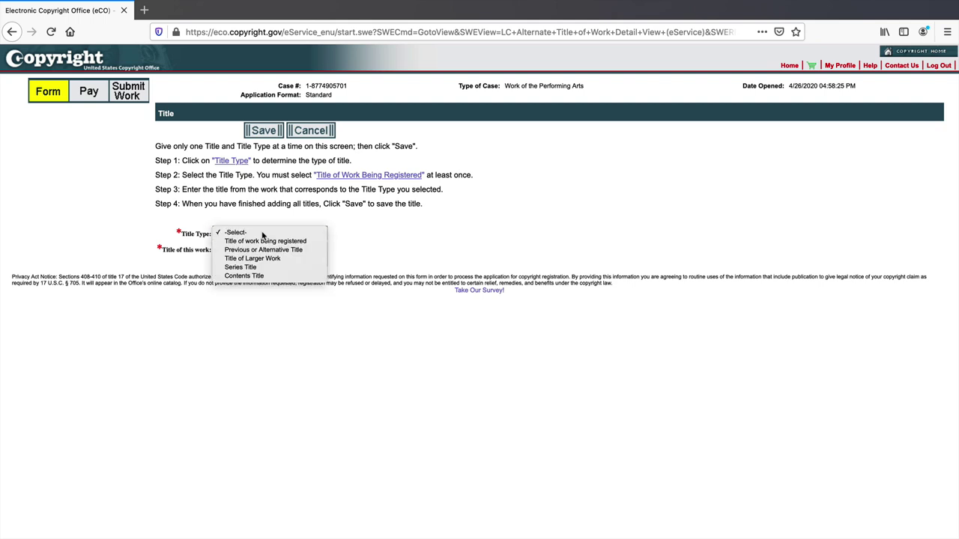
Step: Add 'Attorney Steve Story' as the title of the work being registered and save it
click(262, 234)
click(262, 235)
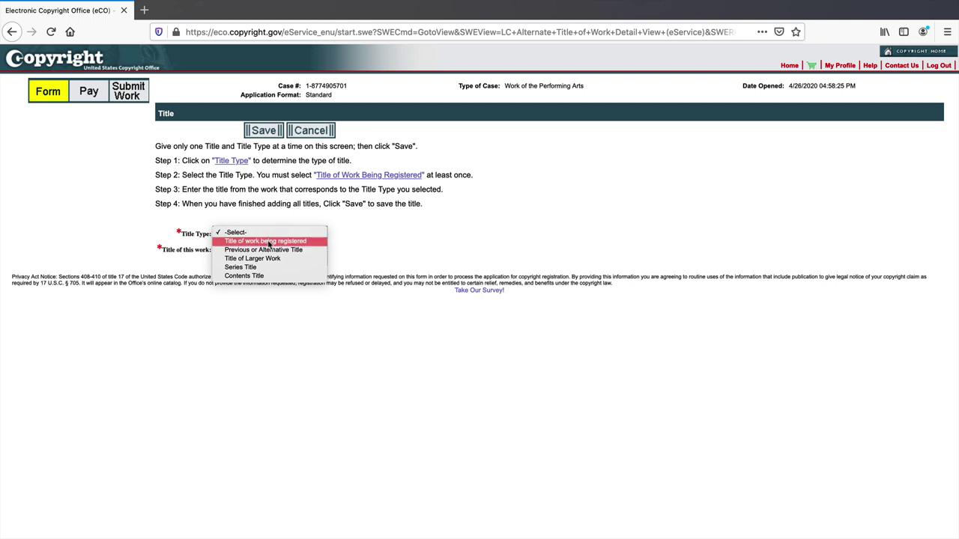
click(268, 243)
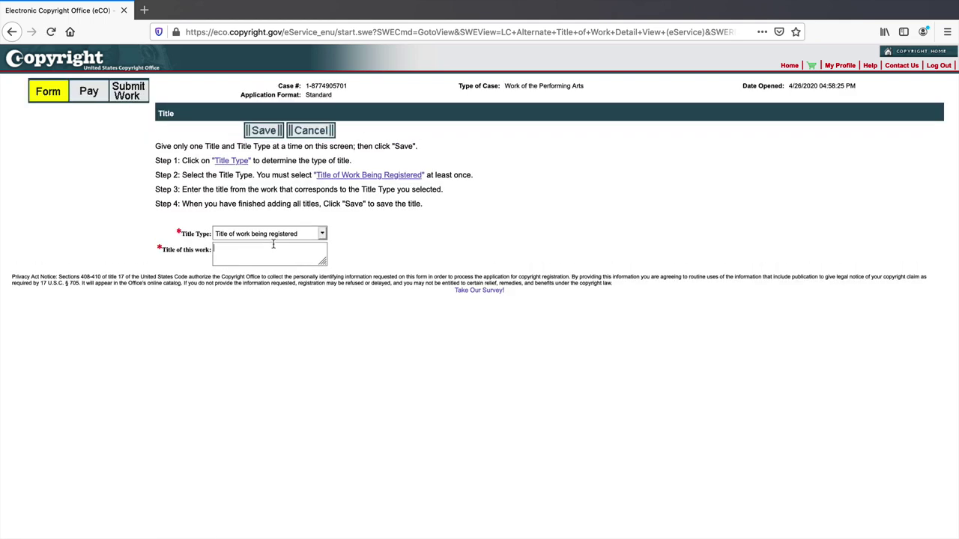
text(Attorney Steve Story)
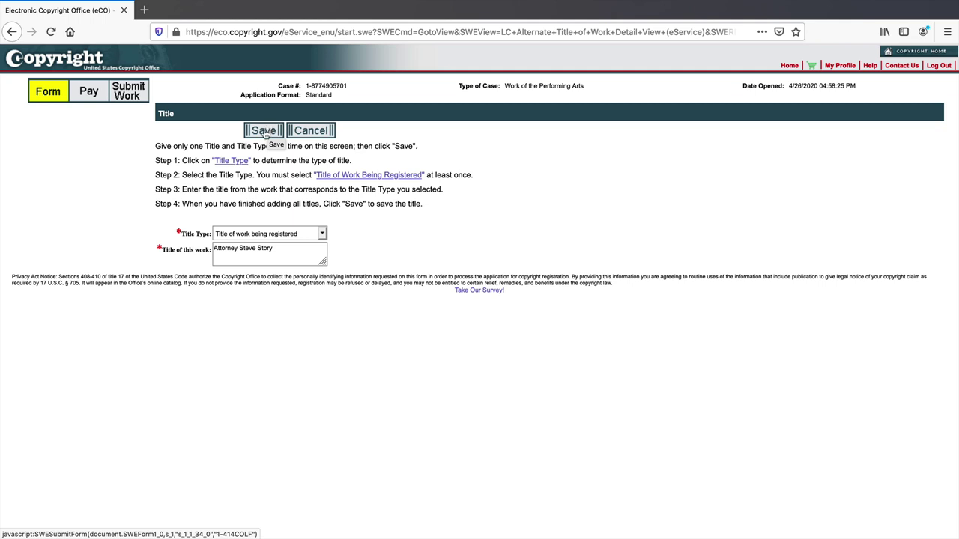
click(264, 132)
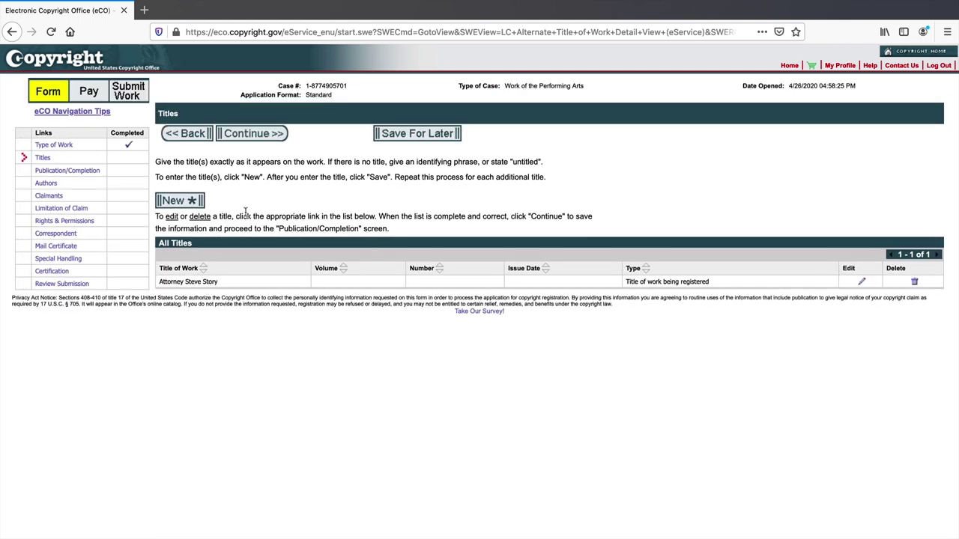
Step: Continue from the Titles page to the Publication/Completion step
click(263, 135)
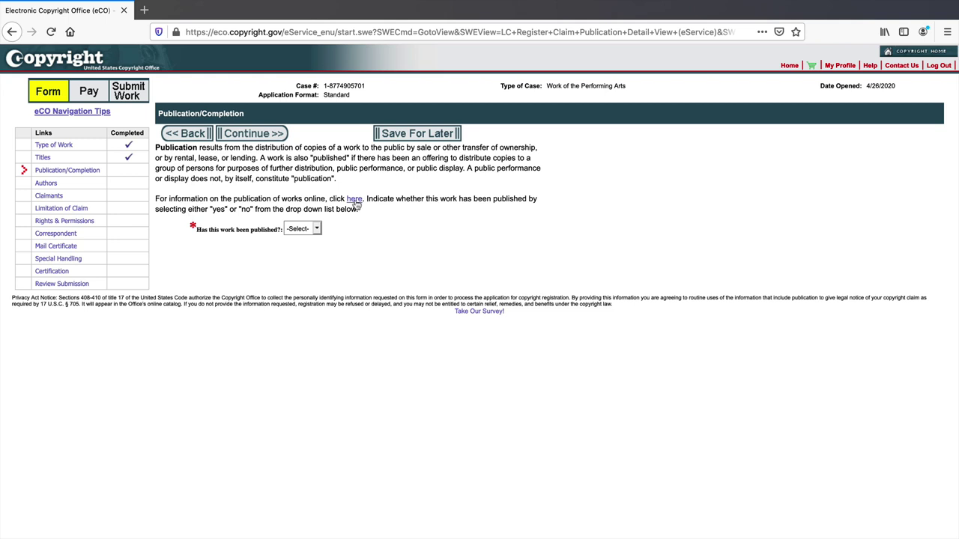
Step: Mark the work as unpublished with 2020 as year of completion, and continue to Authors
click(301, 230)
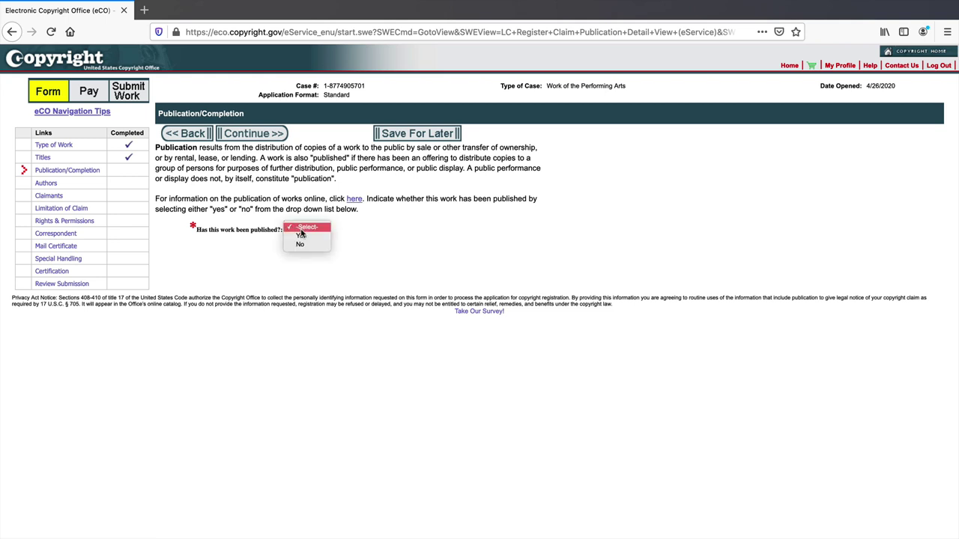
click(303, 245)
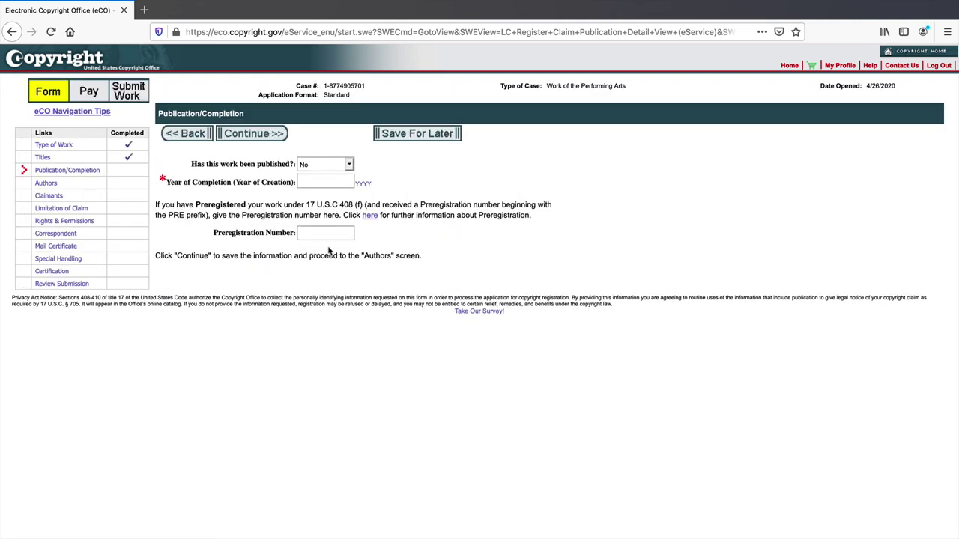
click(324, 183)
text(2020)
click(319, 235)
click(250, 142)
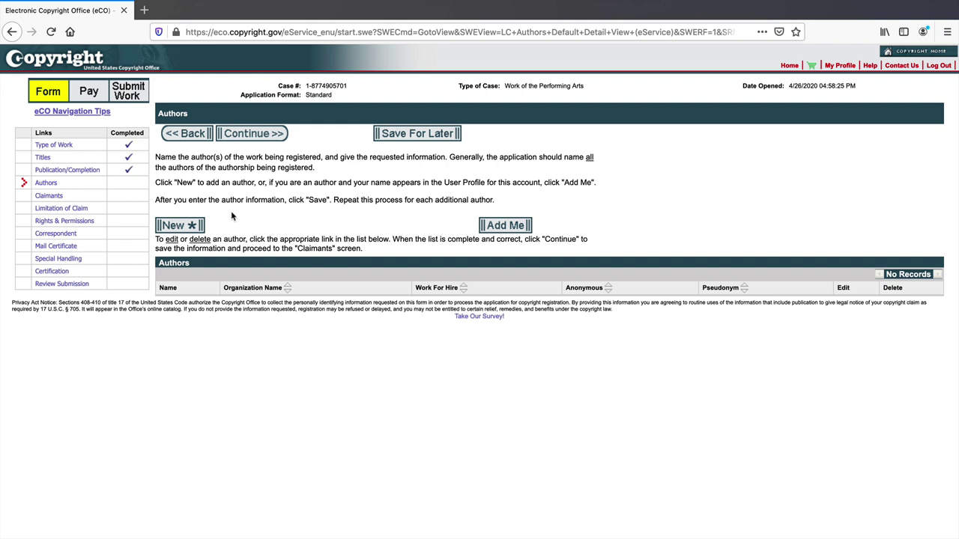
click(186, 226)
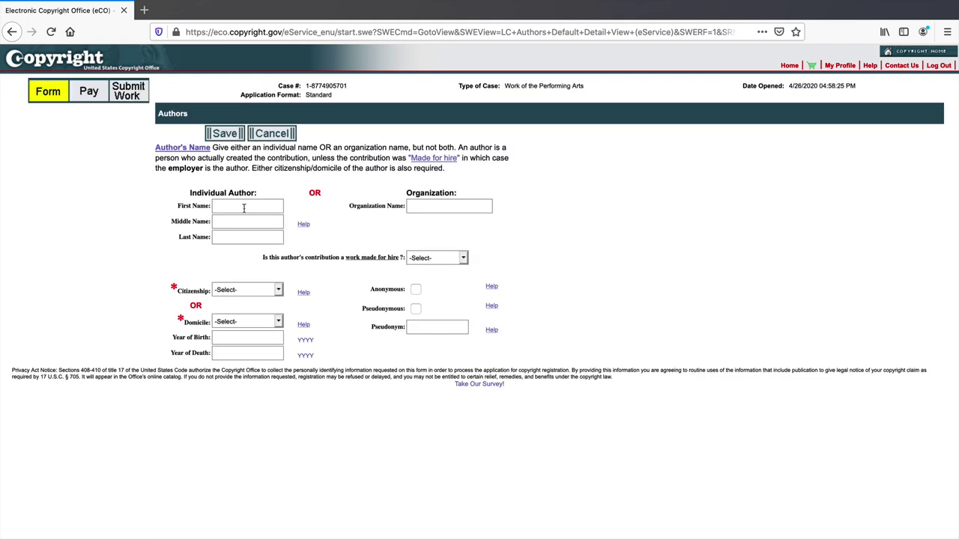
click(243, 207)
text(Steve)
drag(259, 201, 181, 203)
key(BackSpace)
click(421, 205)
drag(262, 257, 393, 263)
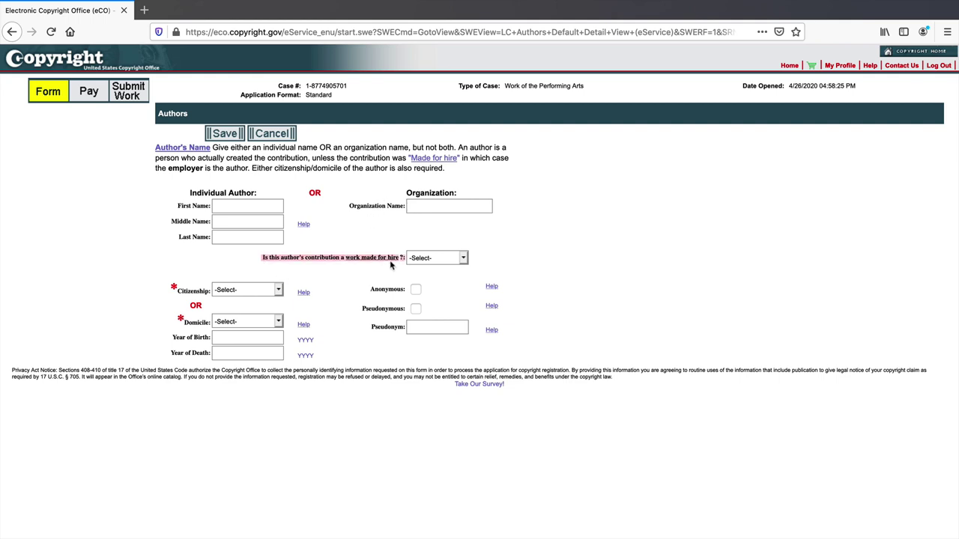
click(346, 268)
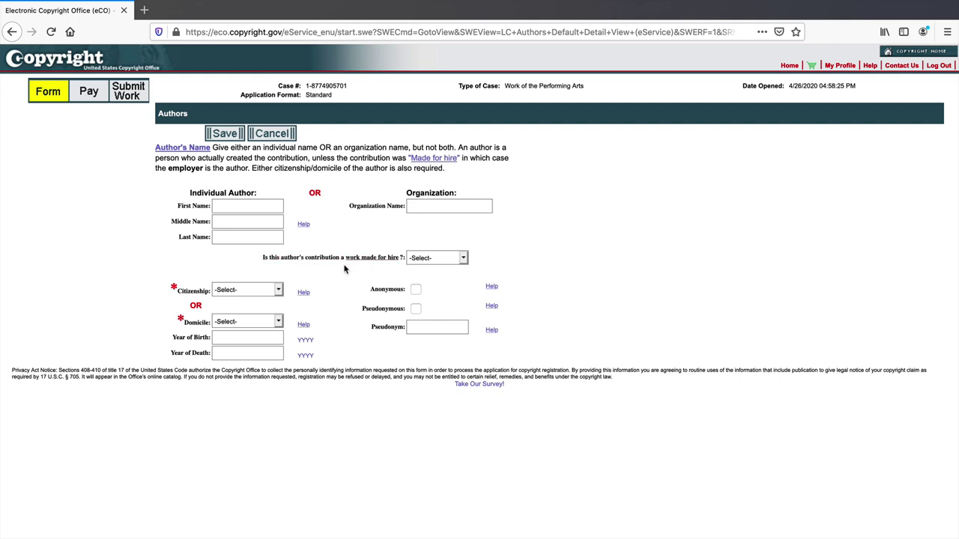
click(462, 259)
click(462, 260)
text(Willia)
key(BackSpace)
key(BackSpace)
key(BackSpace)
key(BackSpace)
key(BackSpace)
key(BackSpace)
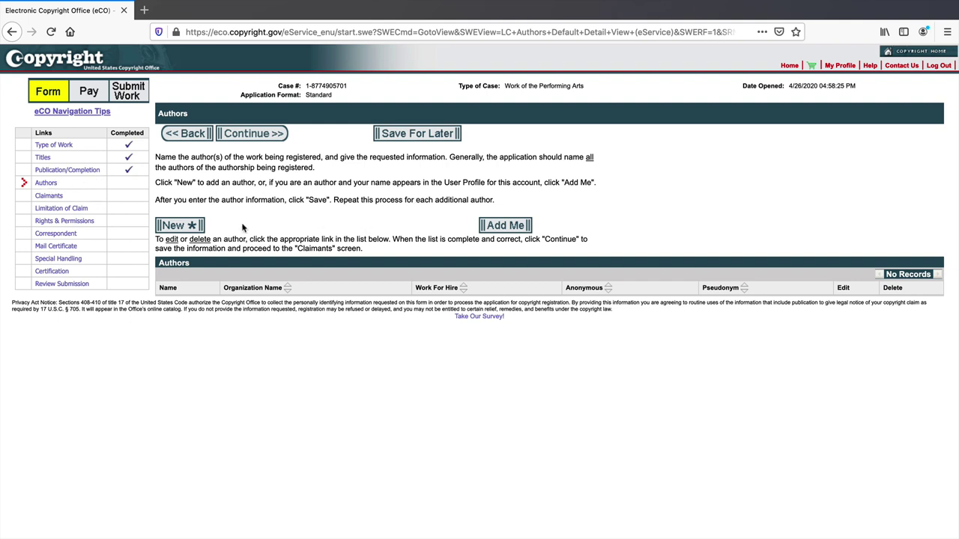
Step: Start a new author entry, fill in the first name, and clear a mistaken last name
click(179, 226)
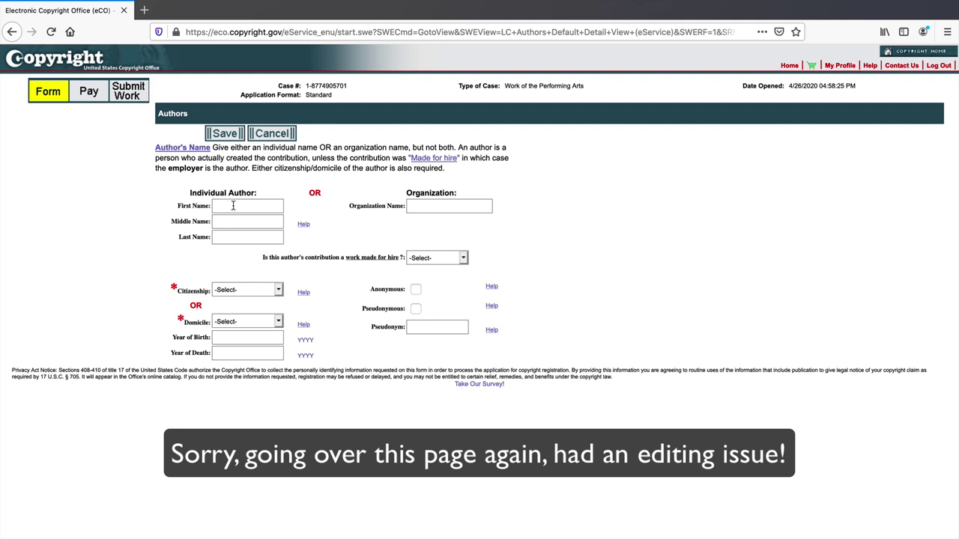
click(234, 206)
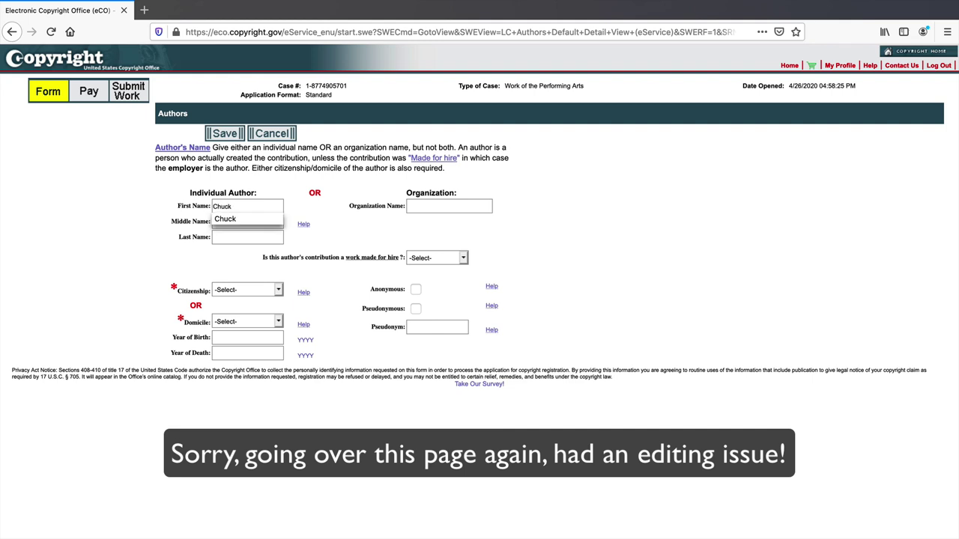
key(Tab)
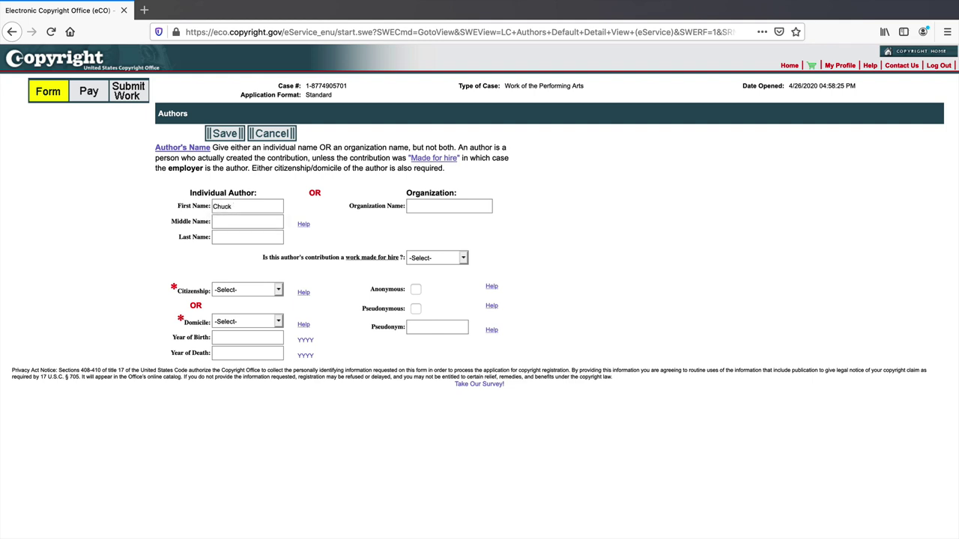
click(239, 238)
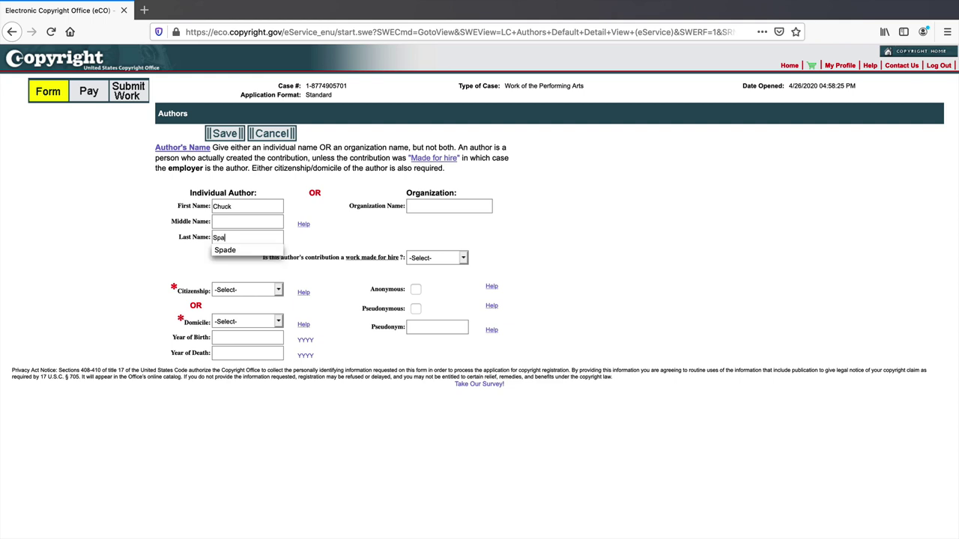
click(313, 244)
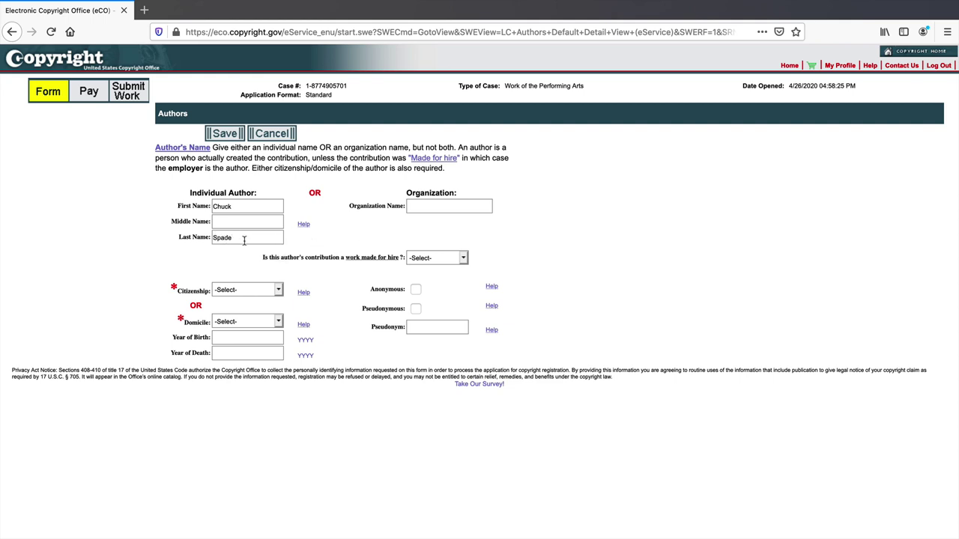
drag(240, 236, 193, 235)
key(BackSpace)
Step: Try an organization name for the author, then clear it so the field stays empty
drag(240, 207, 203, 208)
click(237, 237)
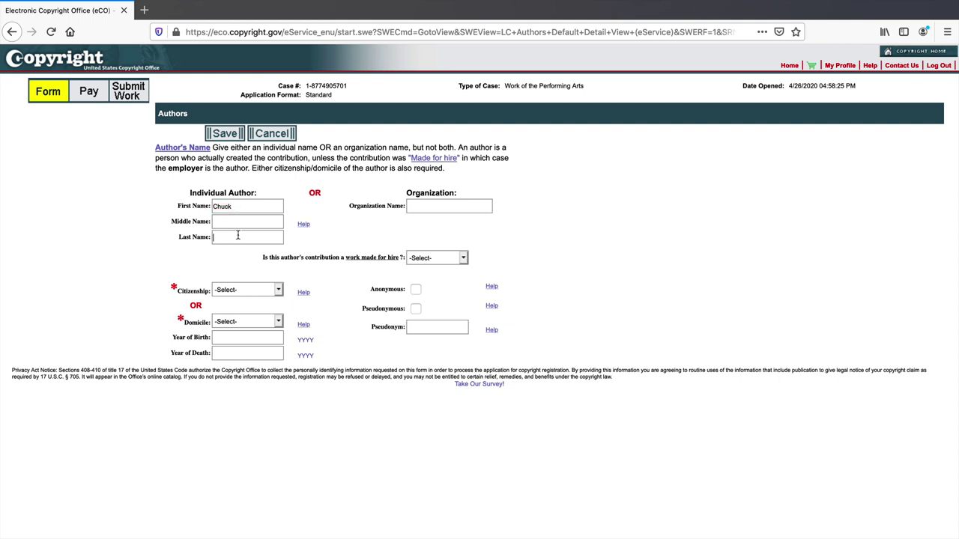
click(436, 207)
text(A)
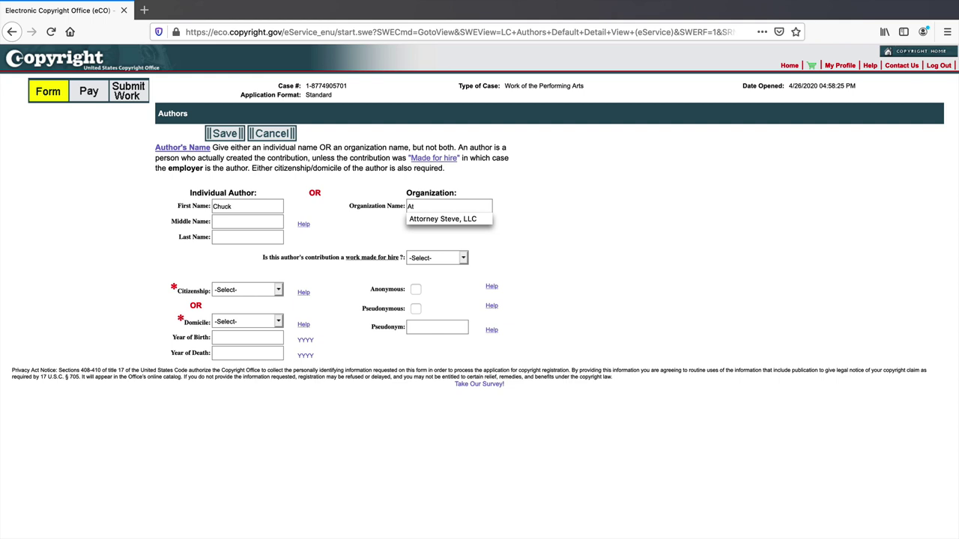
text(t)
click(464, 219)
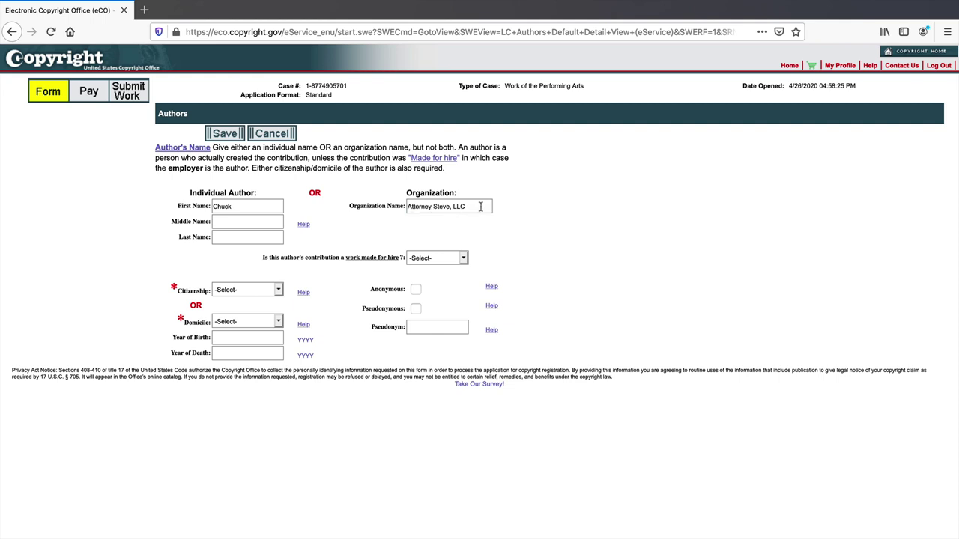
click(480, 207)
drag(456, 204, 402, 203)
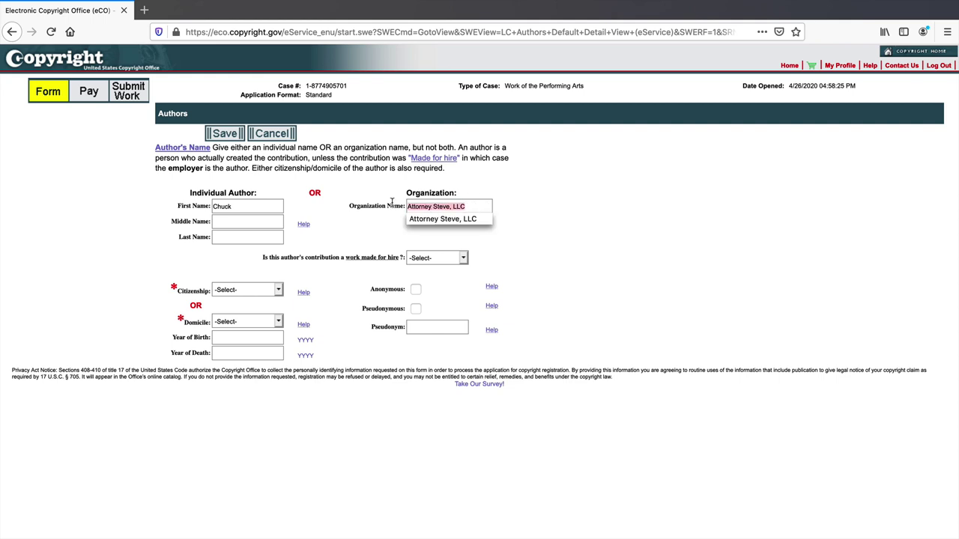
key(BackSpace)
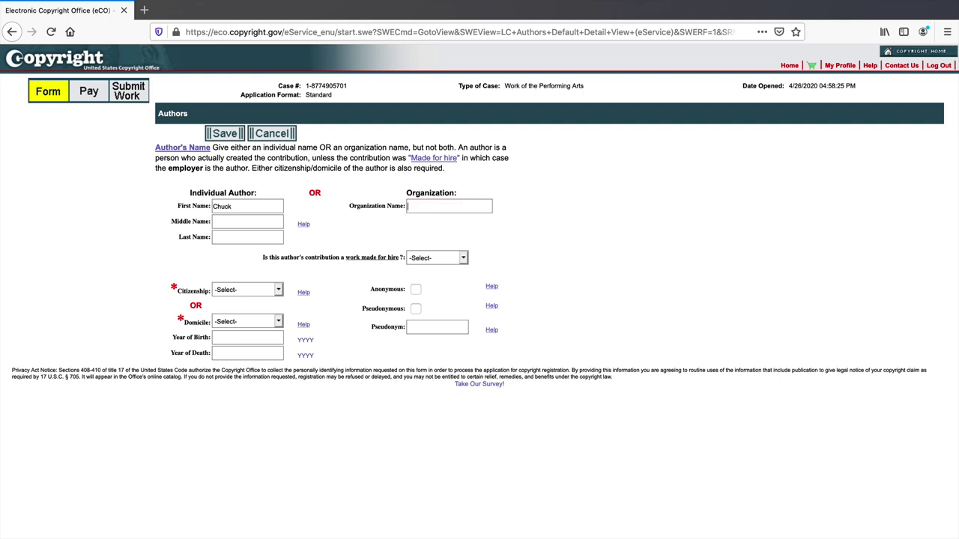
Step: Re-enter the author's last name and add the middle initial
click(241, 235)
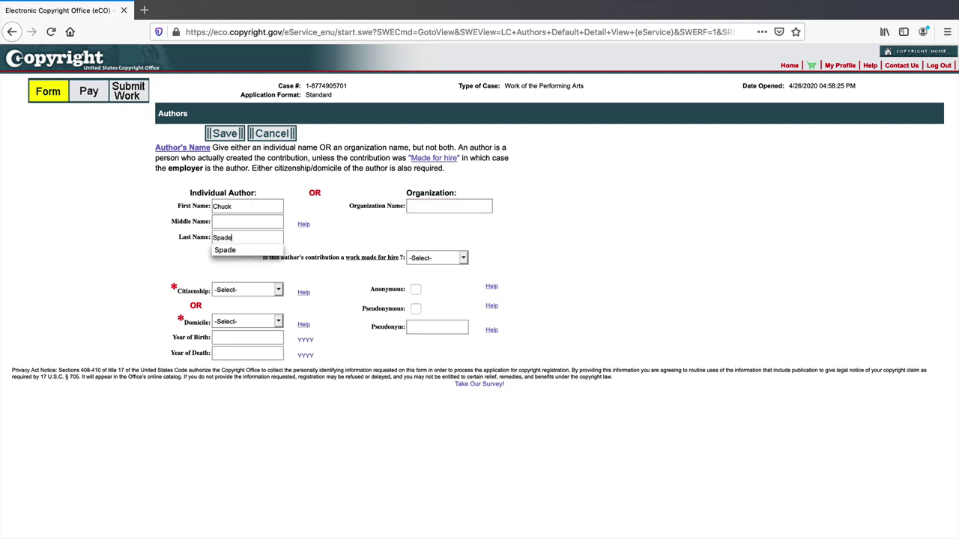
click(329, 238)
click(255, 219)
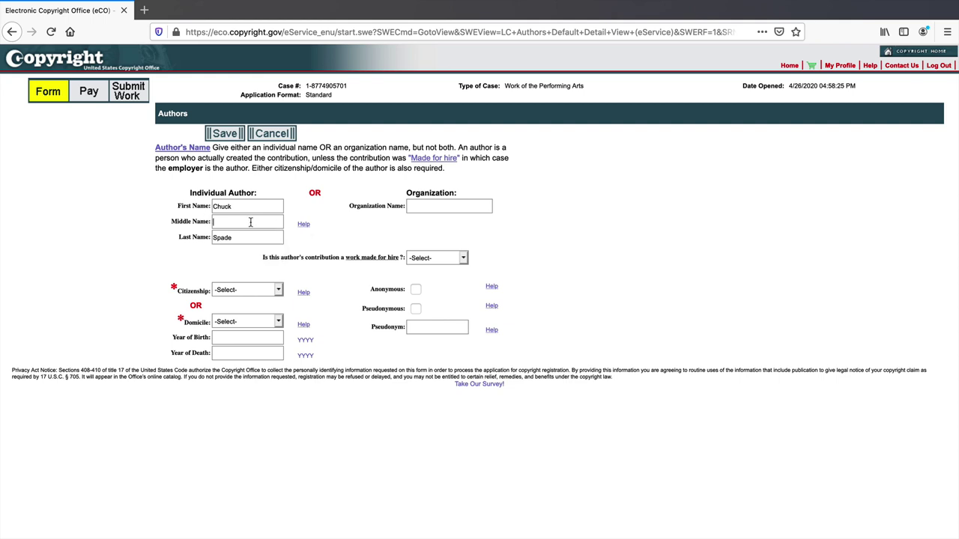
text(C)
click(340, 245)
Step: Answer No to whether the author's contribution was a work made for hire
drag(355, 257, 397, 258)
click(432, 260)
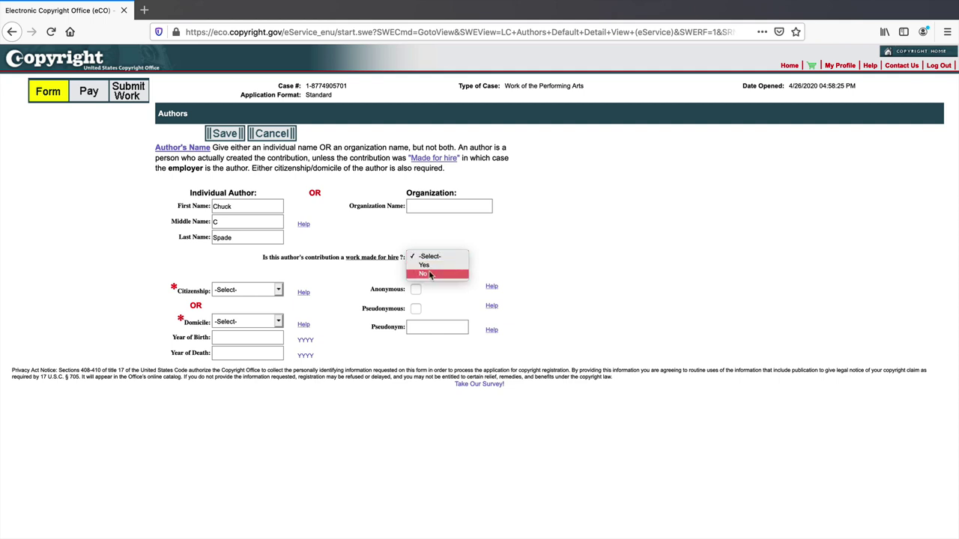
click(430, 274)
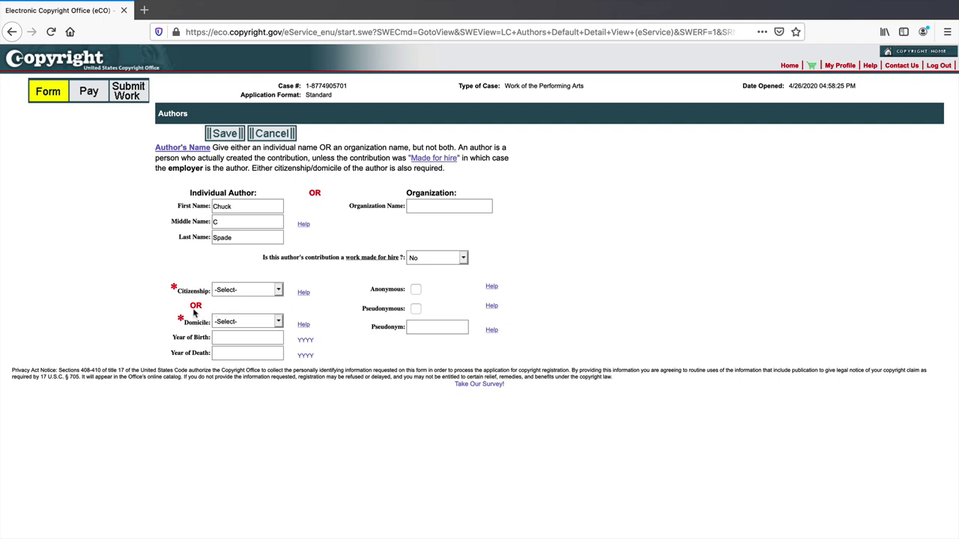
Step: Set the author's domicile to United States and save the author
double_click(195, 306)
double_click(316, 192)
click(335, 216)
click(438, 207)
click(244, 323)
click(244, 322)
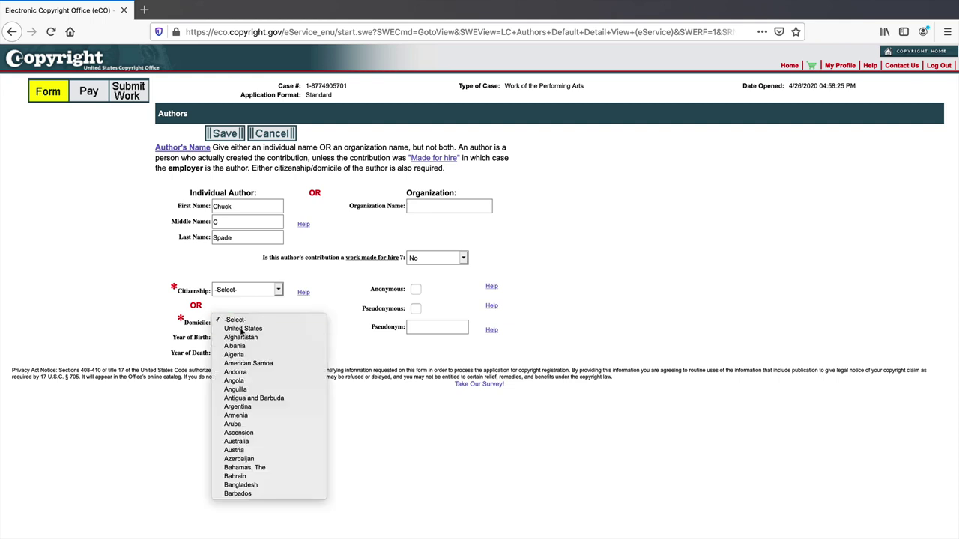
click(242, 328)
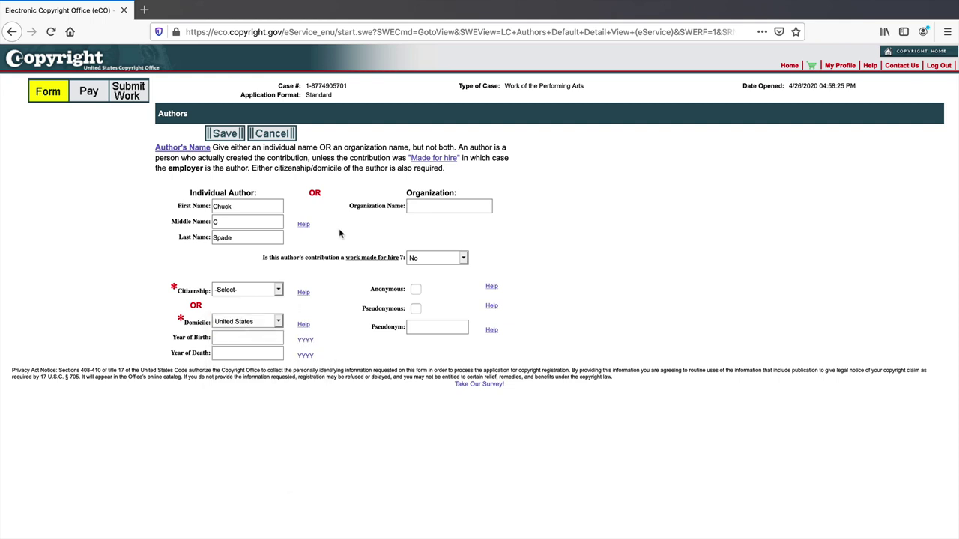
click(225, 133)
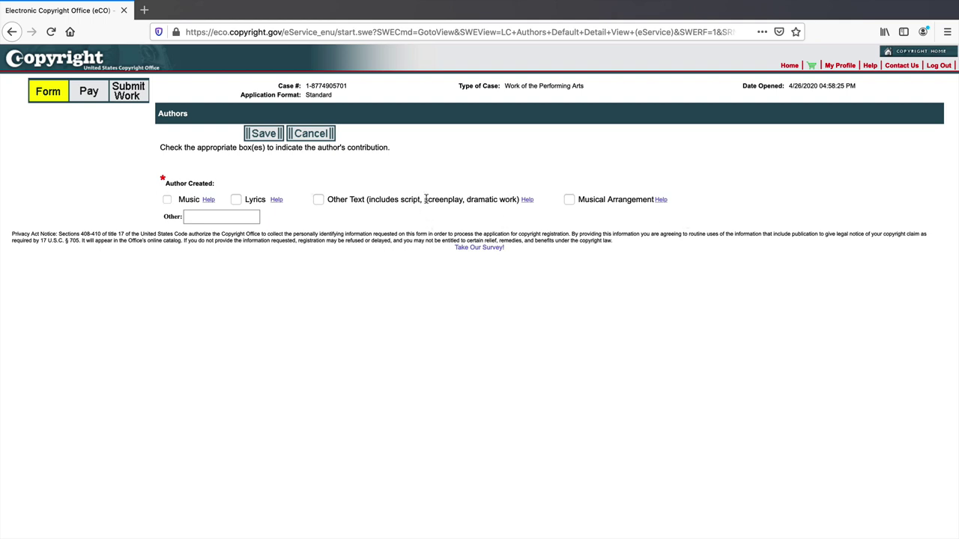
Step: Credit the author with Other Text and save, returning to the authors list
drag(424, 199, 465, 199)
click(318, 199)
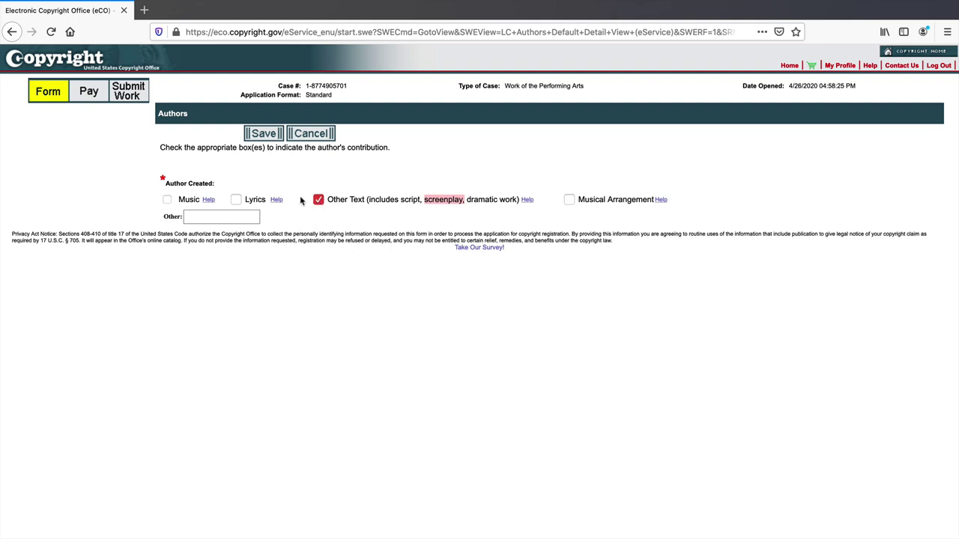
click(256, 134)
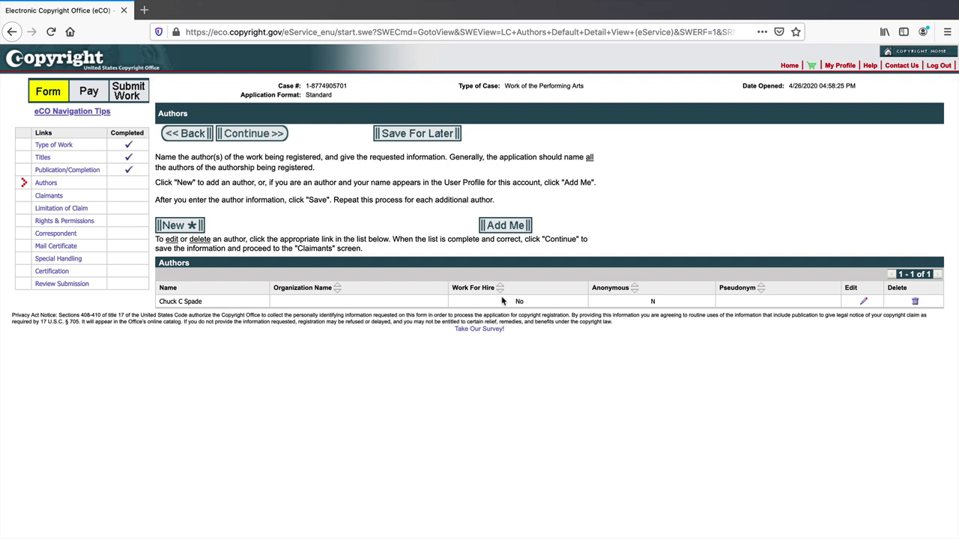
Step: Create a second author with United States citizenship and work made for hire set to No, then save
click(180, 226)
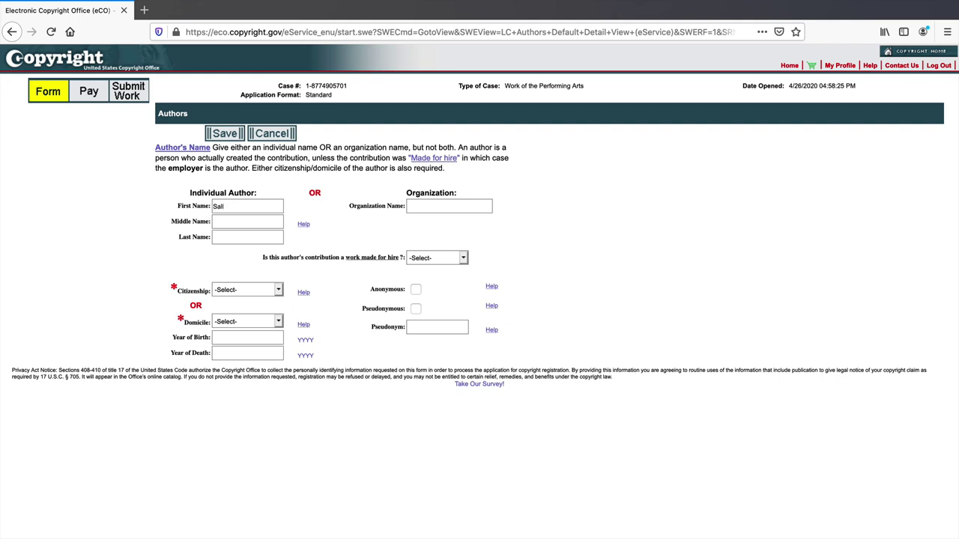
click(229, 135)
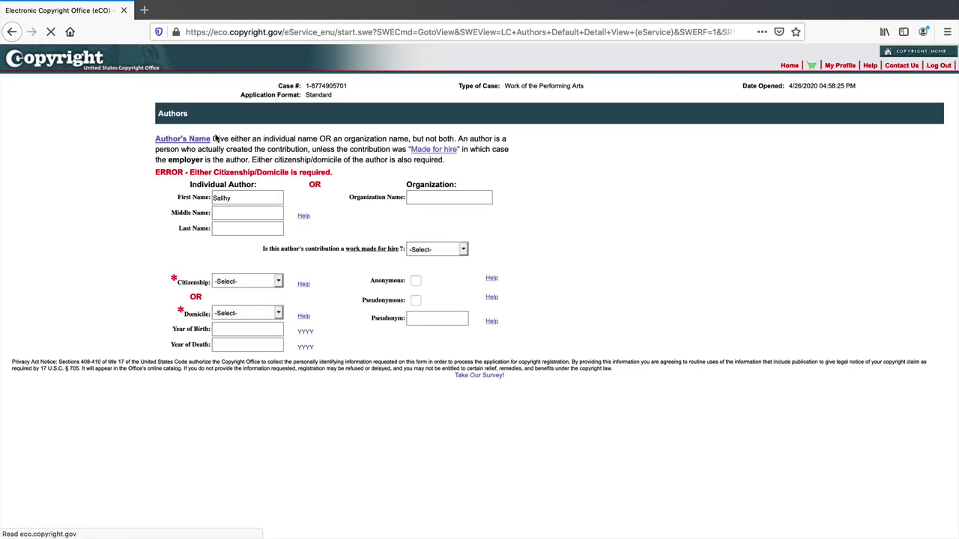
click(242, 294)
click(242, 296)
click(242, 294)
click(242, 297)
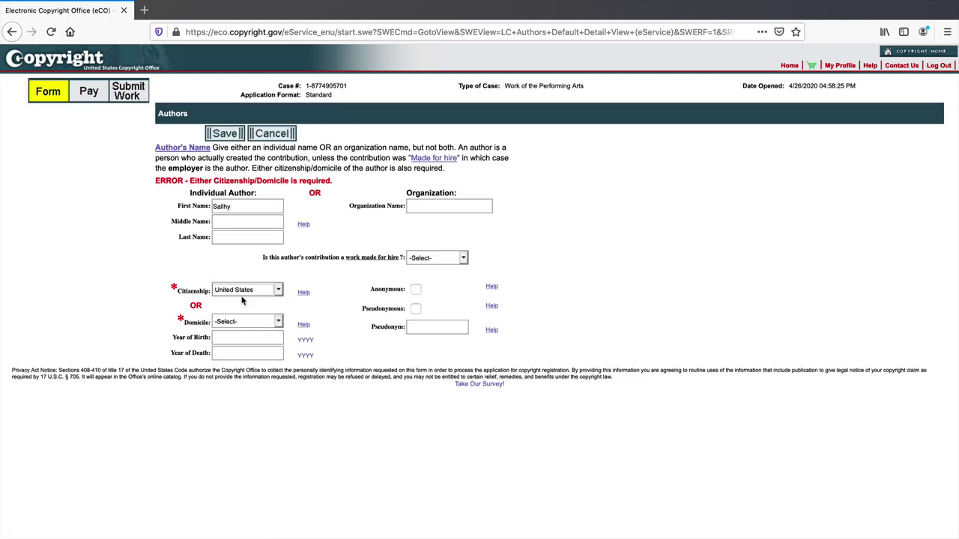
click(228, 135)
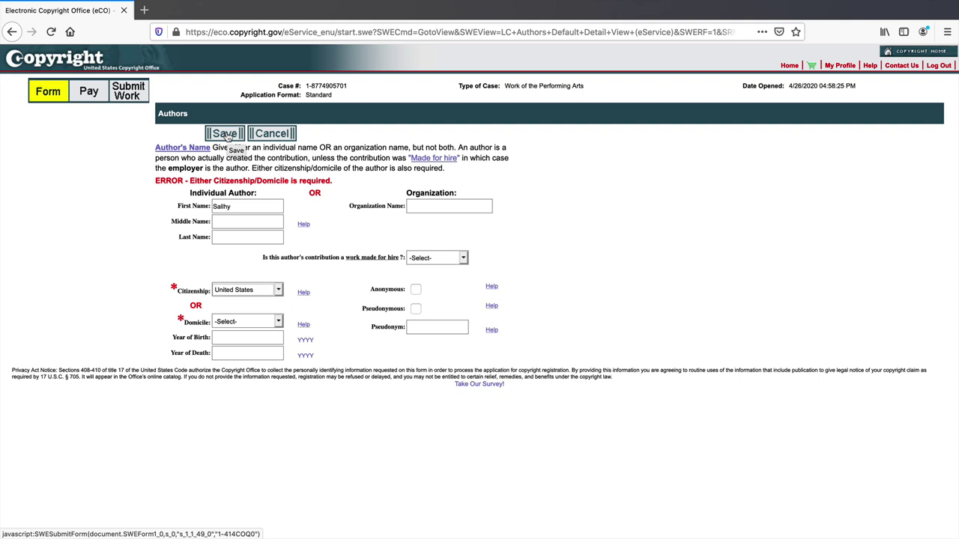
click(435, 258)
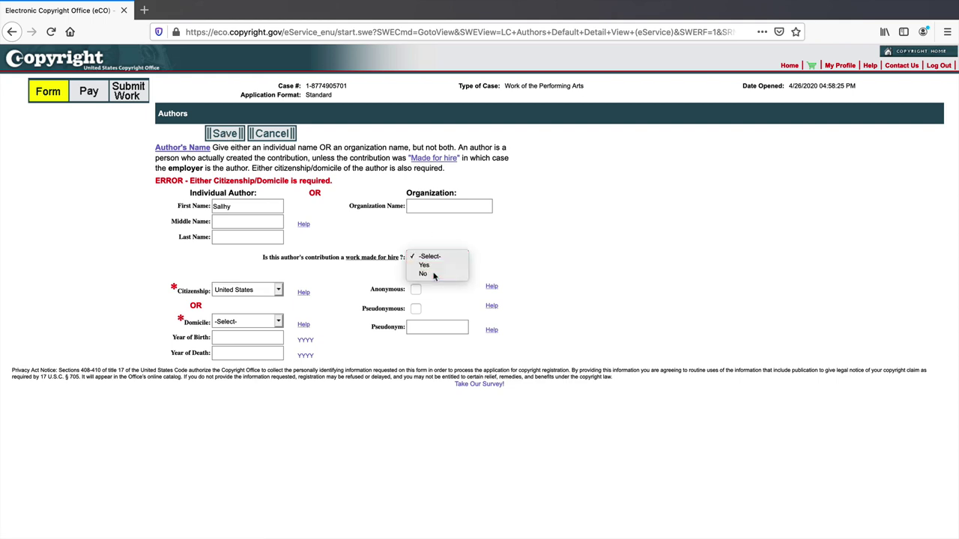
click(430, 269)
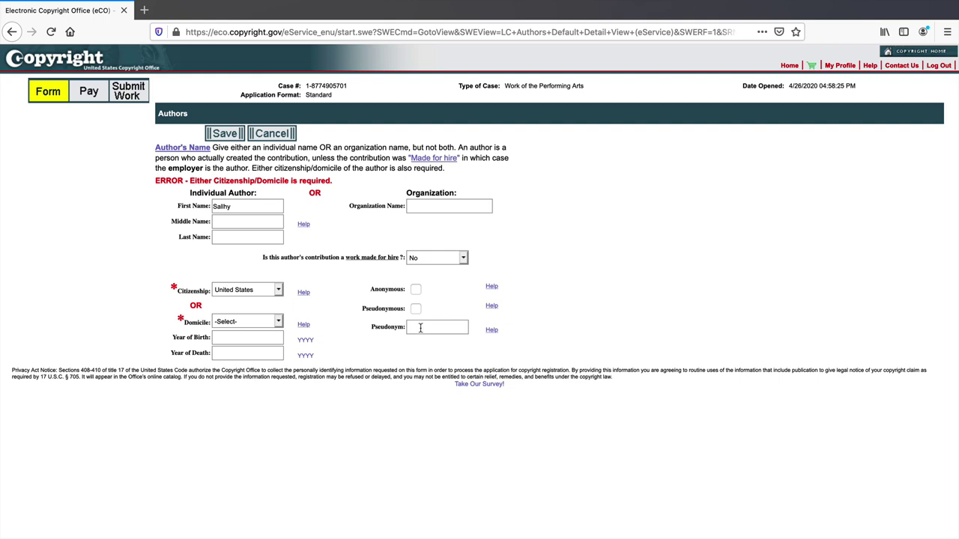
click(221, 133)
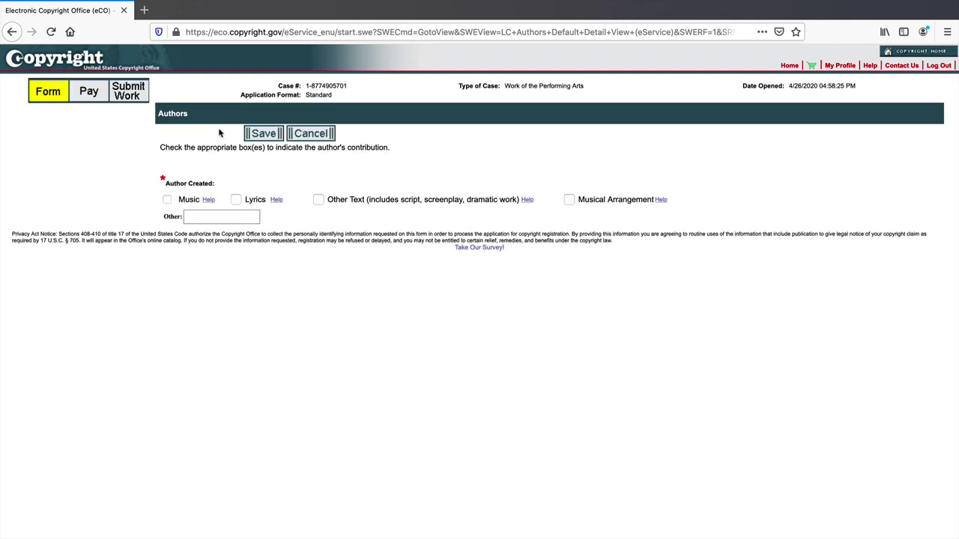
Step: Save the second author as Other Text, then delete that author and continue to Claimants
click(319, 200)
click(261, 137)
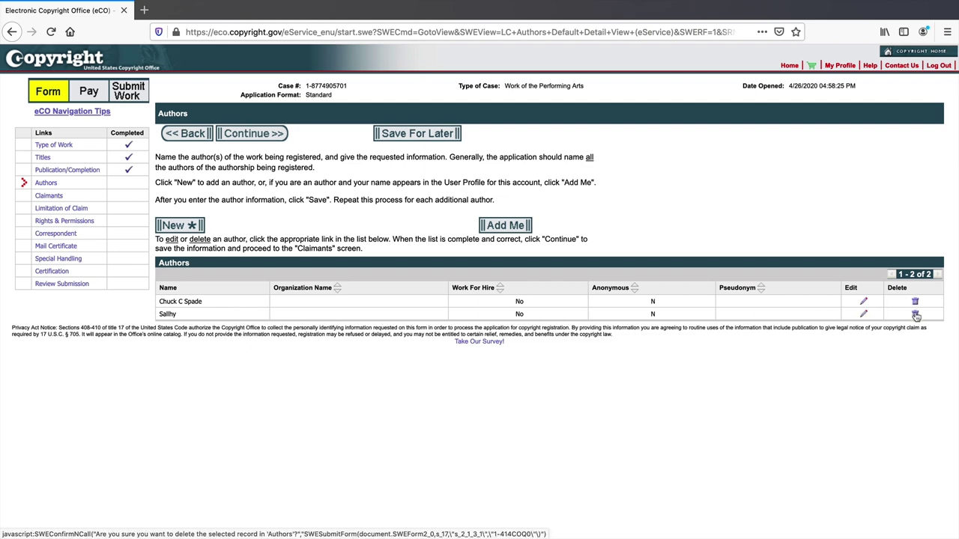
click(914, 313)
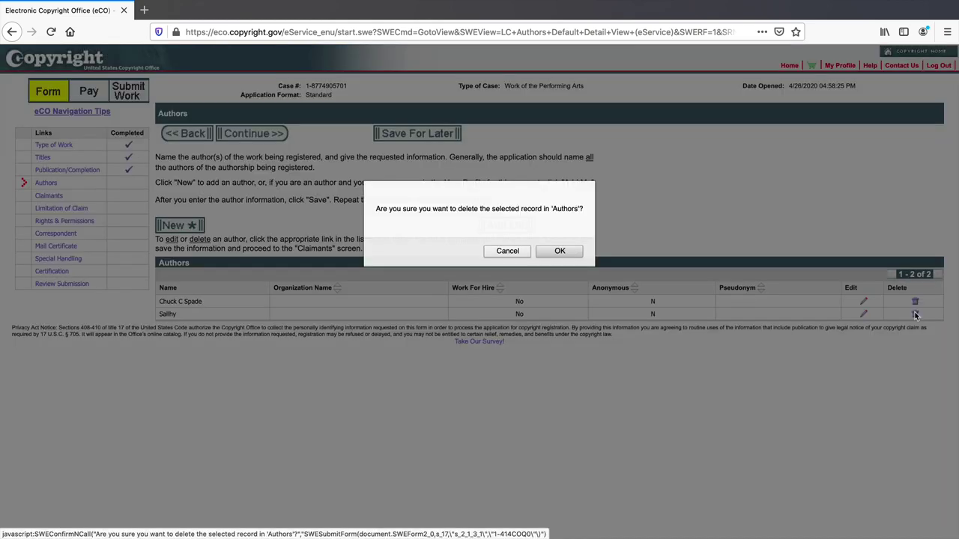
click(562, 249)
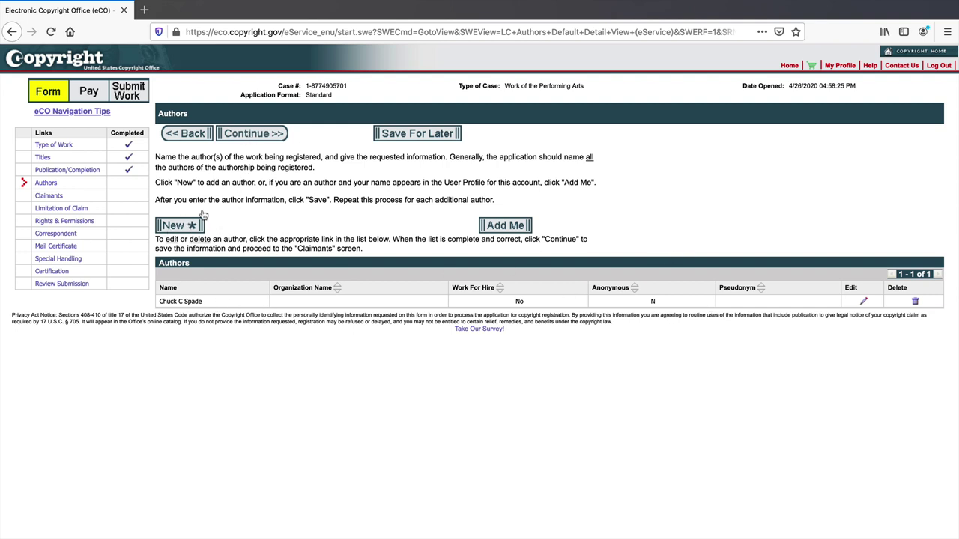
click(245, 140)
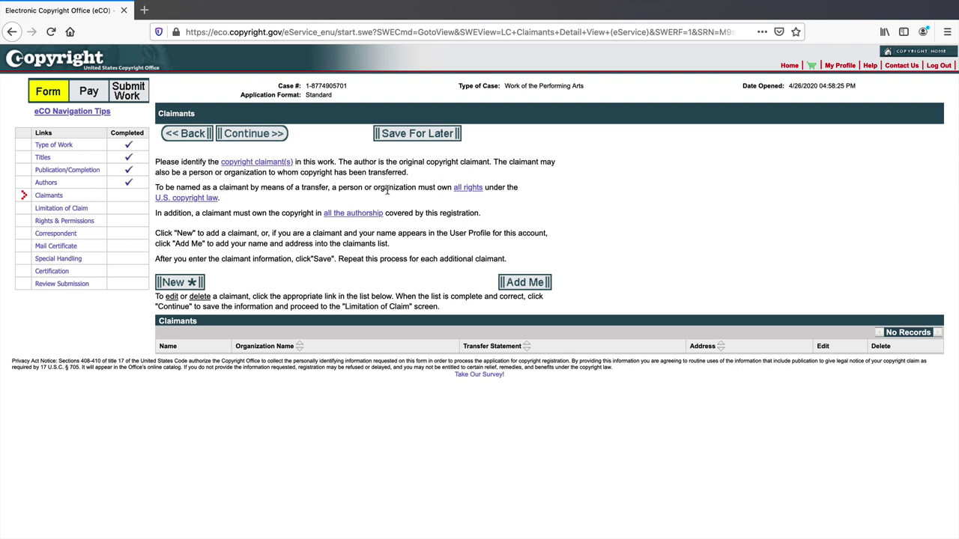
Step: Highlight the sentence about transferred rights on the Claimants page
drag(219, 187, 444, 187)
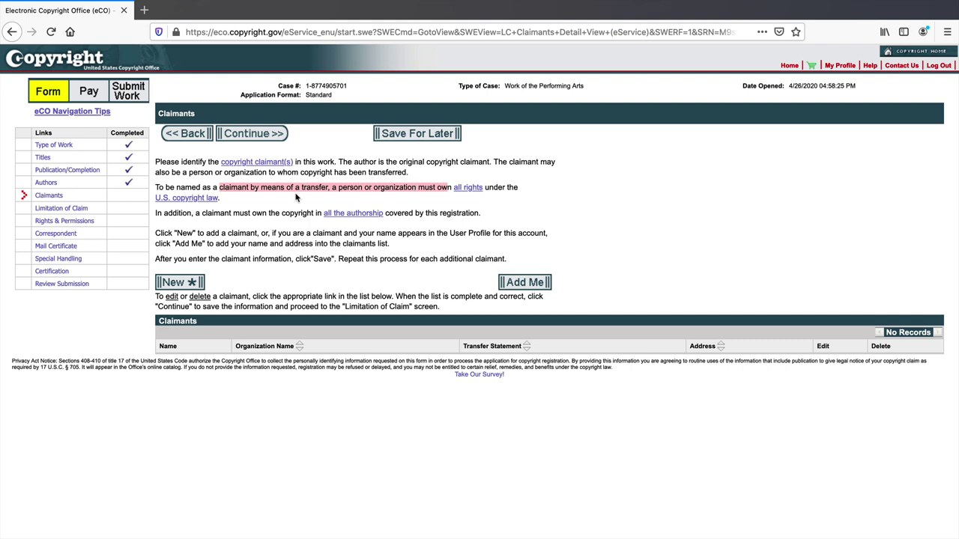
Step: Add a new claimant and enter the claimant's name, first address line and city
click(176, 284)
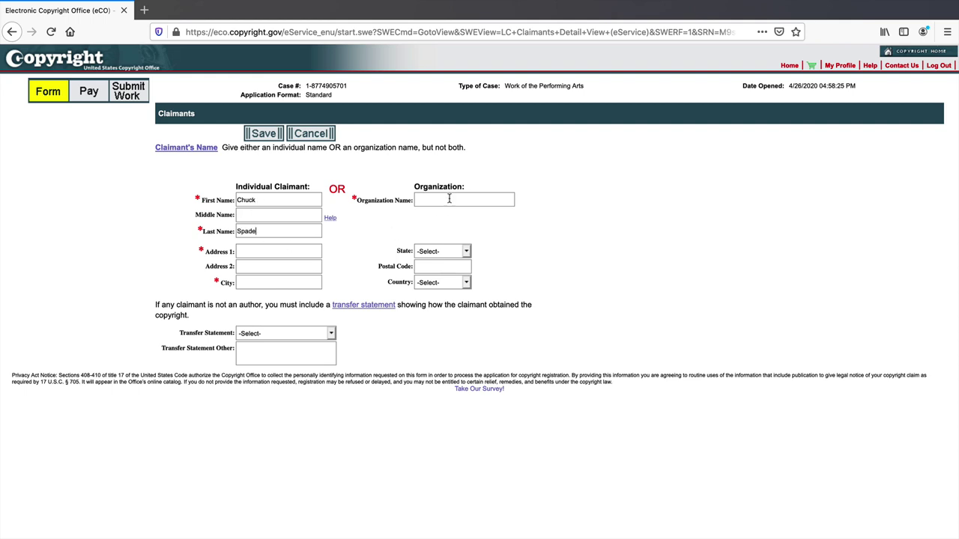
click(271, 251)
text(New)
text(San Fr)
Step: Set the claimant's state to CA, enter the postal code, and choose United States as country
click(431, 256)
click(431, 257)
click(434, 256)
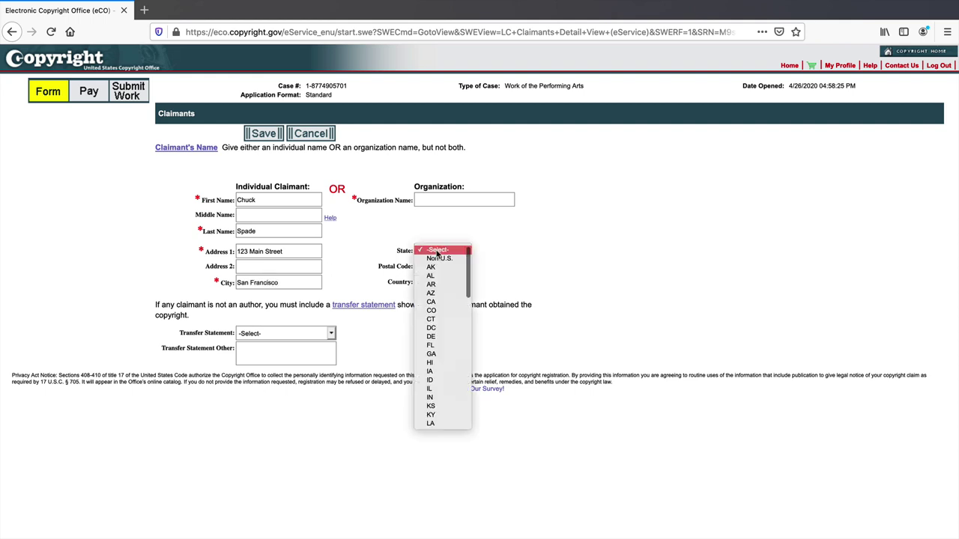
click(435, 256)
click(467, 254)
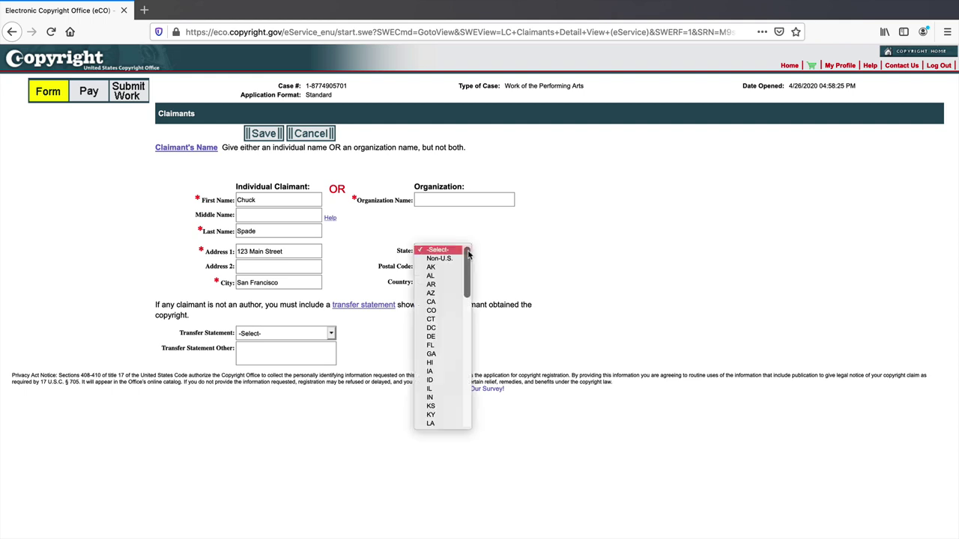
click(442, 302)
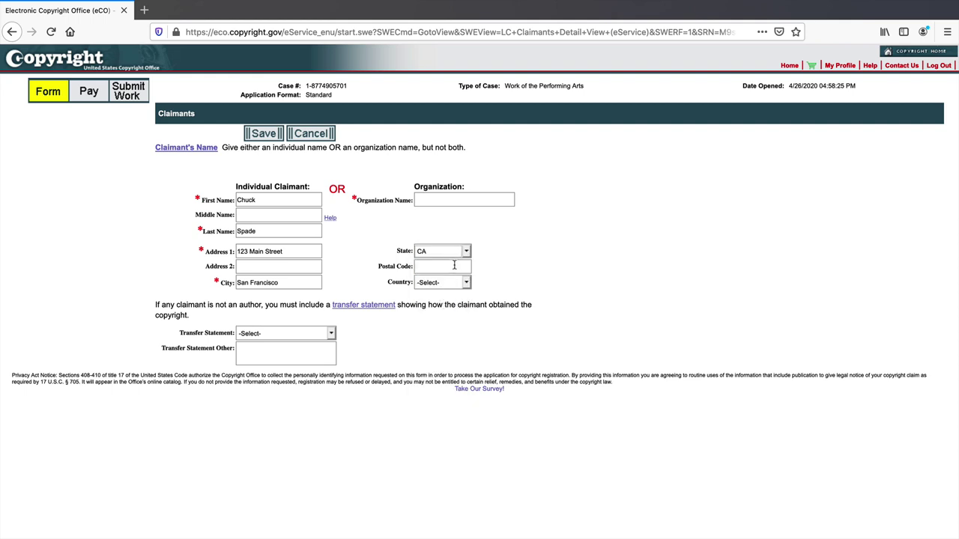
click(454, 265)
click(441, 283)
click(441, 284)
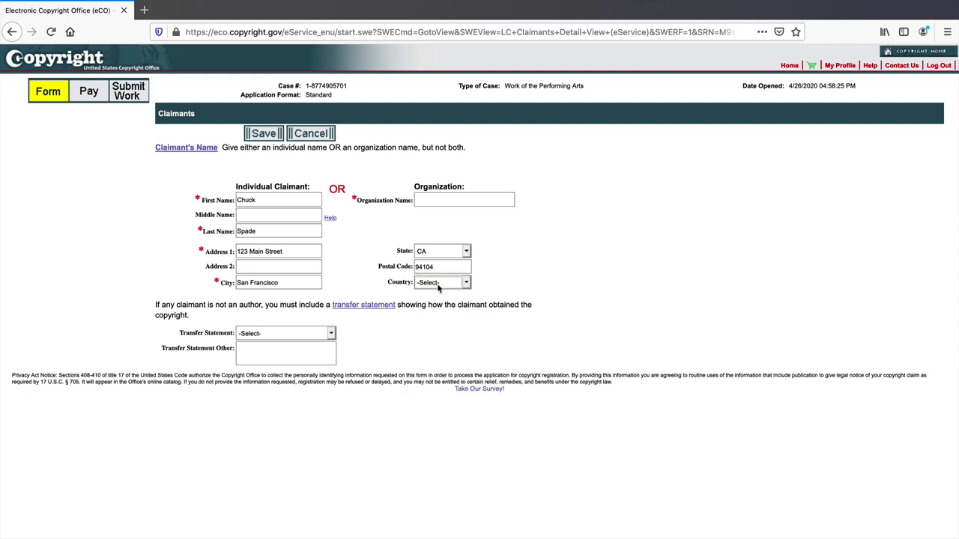
click(441, 283)
click(442, 289)
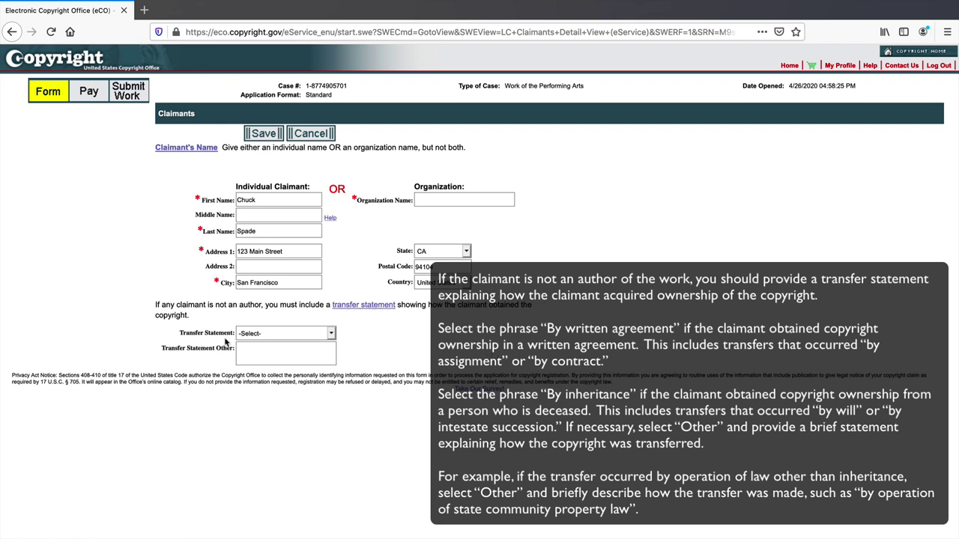
Step: Save the claimant with Transfer Statement left at -Select- and continue to Limitation of Claim
click(271, 334)
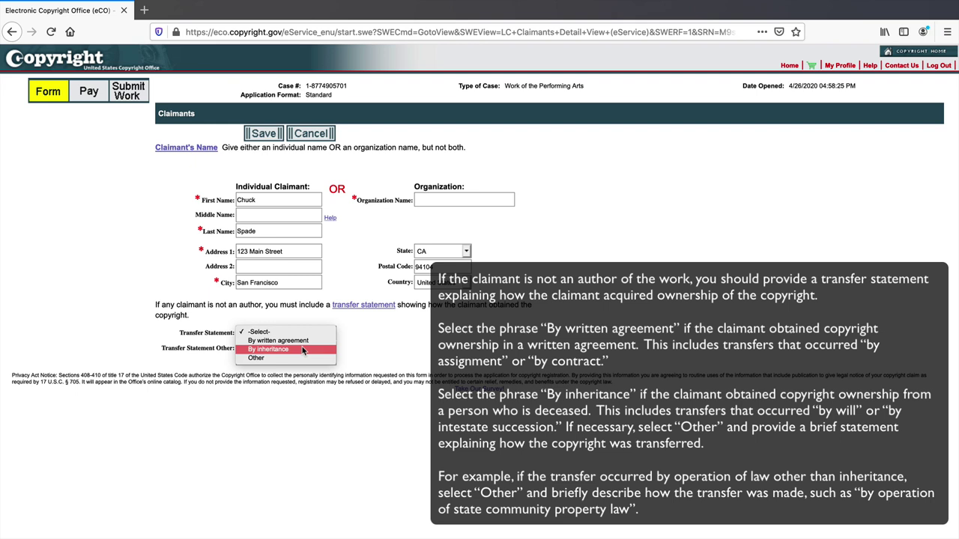
click(214, 316)
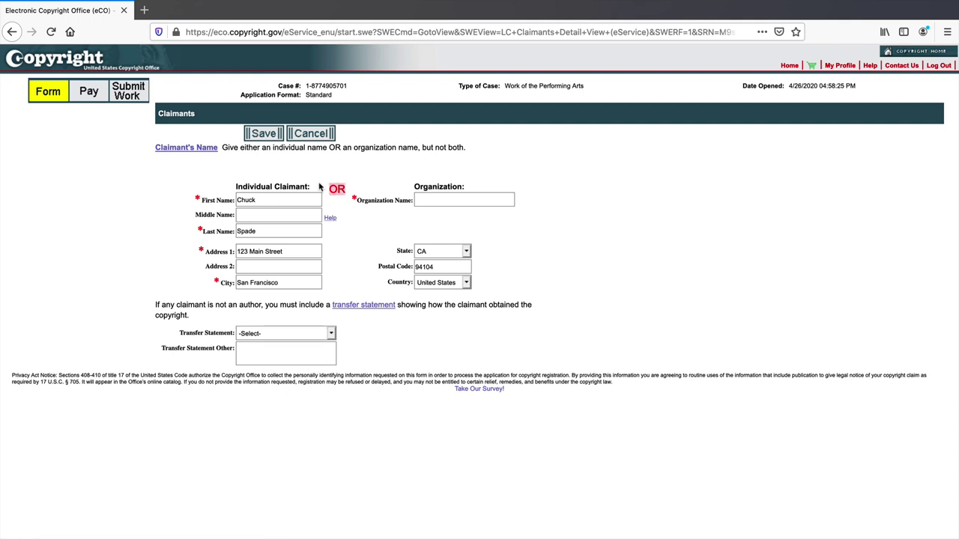
click(263, 135)
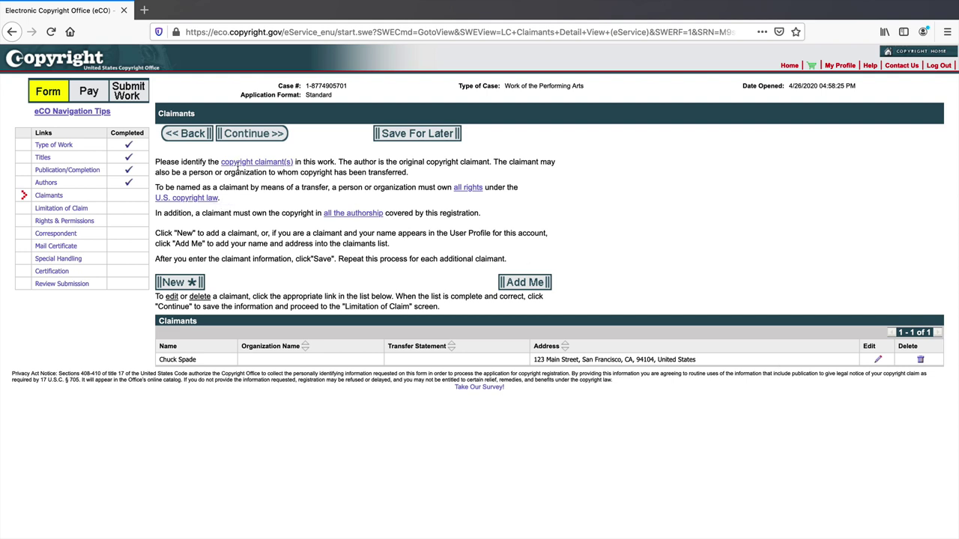
click(255, 134)
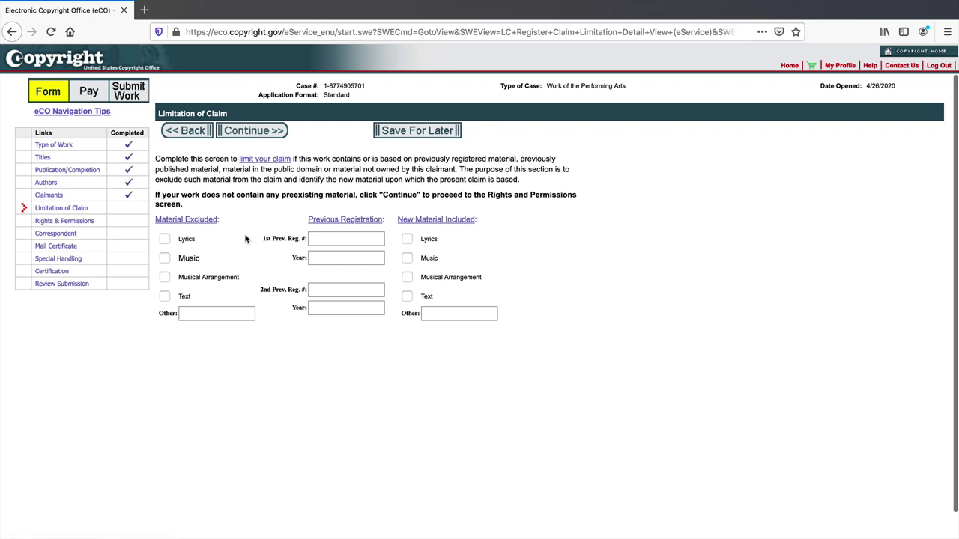
click(164, 240)
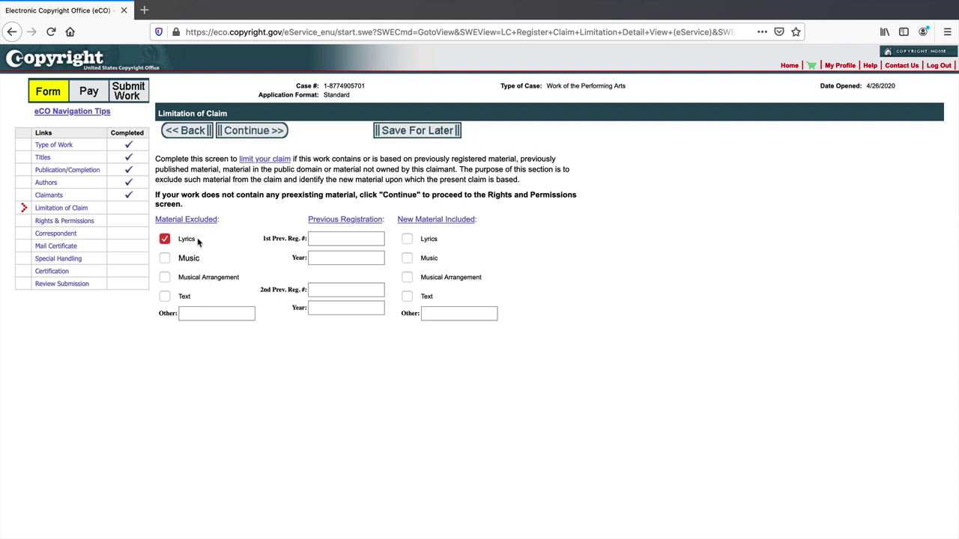
click(164, 239)
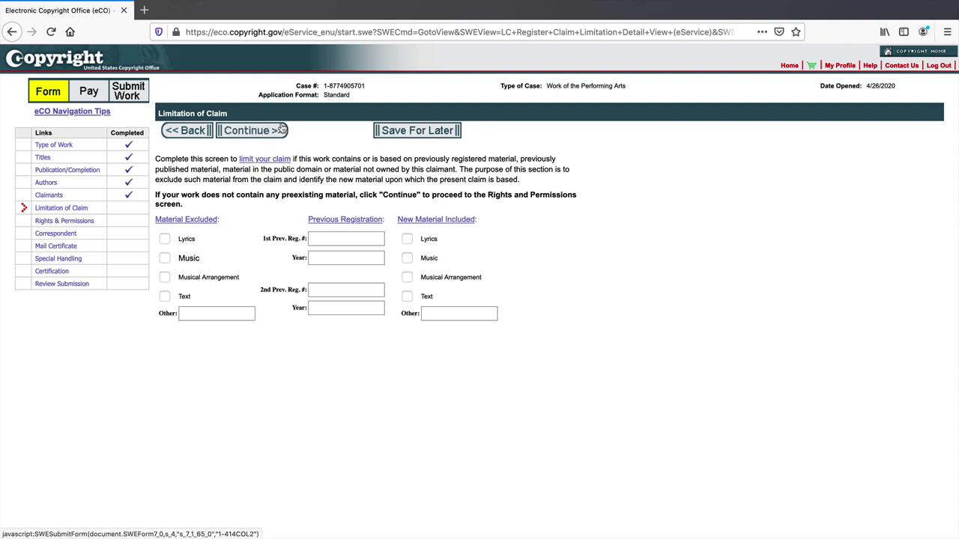
Step: Skip Limitation of Claim and enter the rights contact's first and last name
click(268, 131)
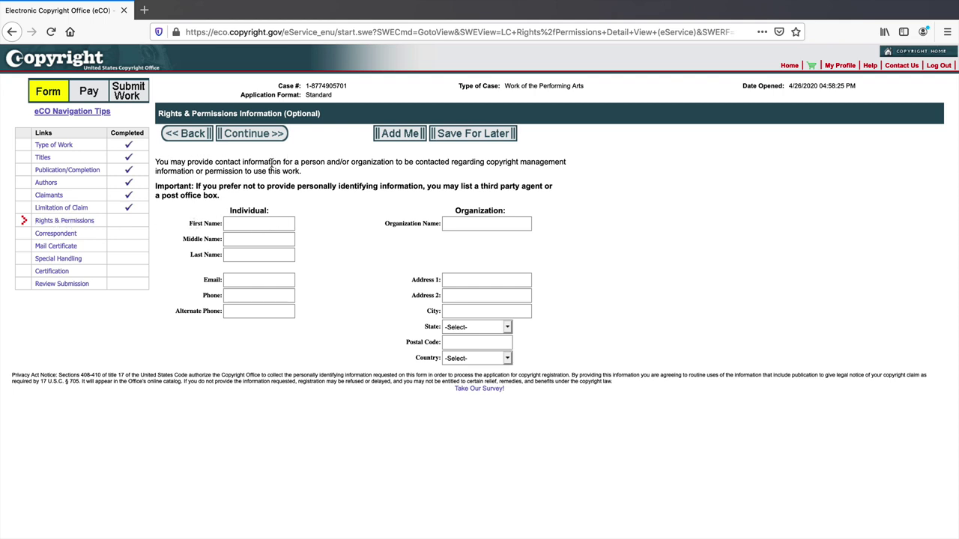
drag(281, 164, 334, 174)
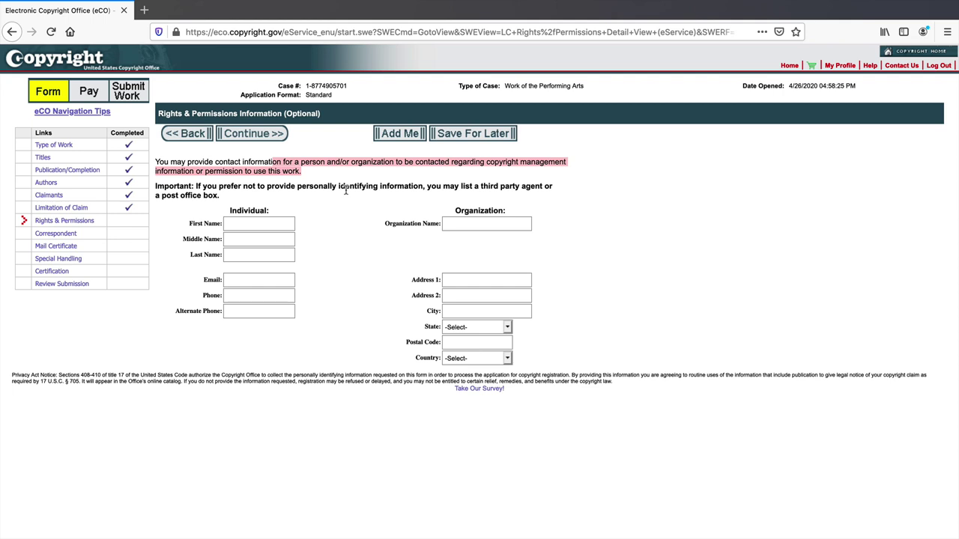
click(242, 219)
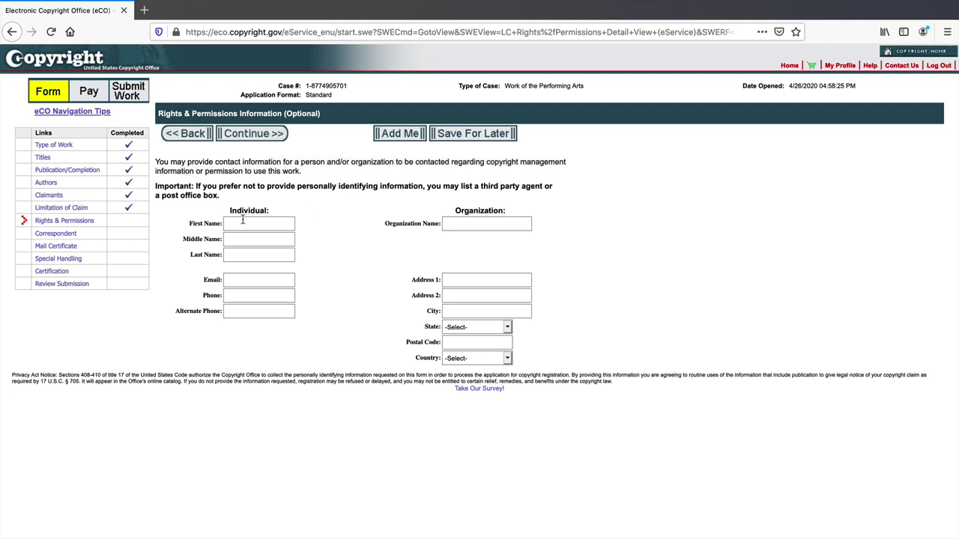
Step: Save the Rights & Permissions contact and skip the Correspondent page to reach Mail Certificate
click(239, 138)
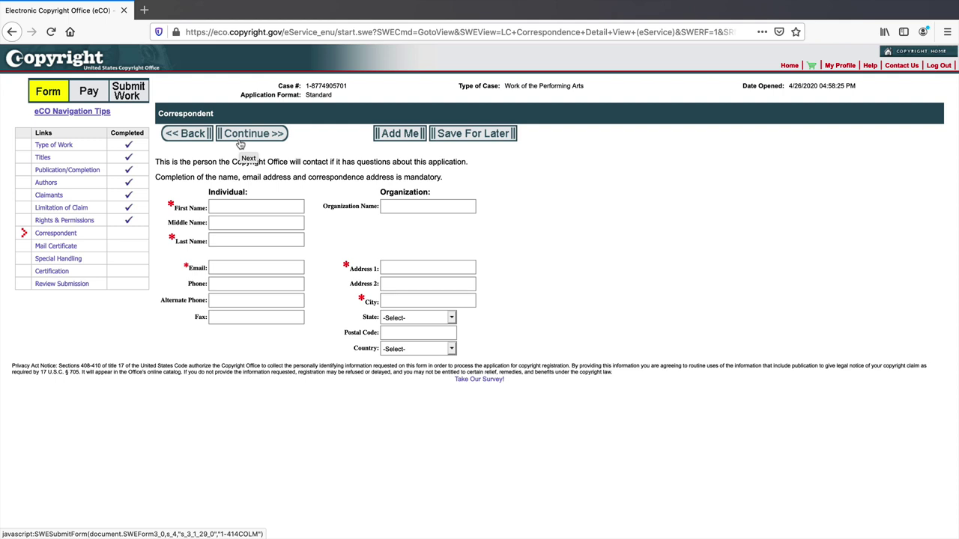
drag(183, 159, 479, 178)
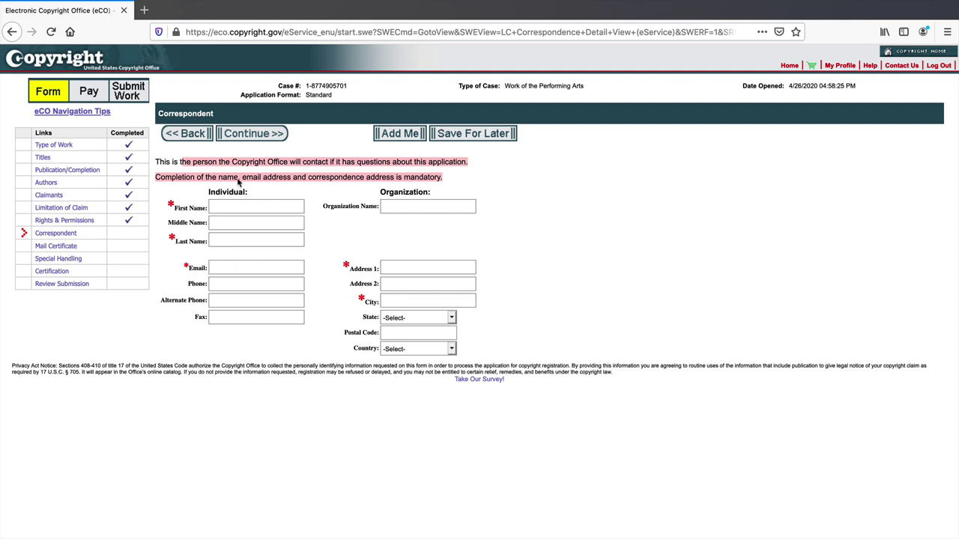
click(255, 135)
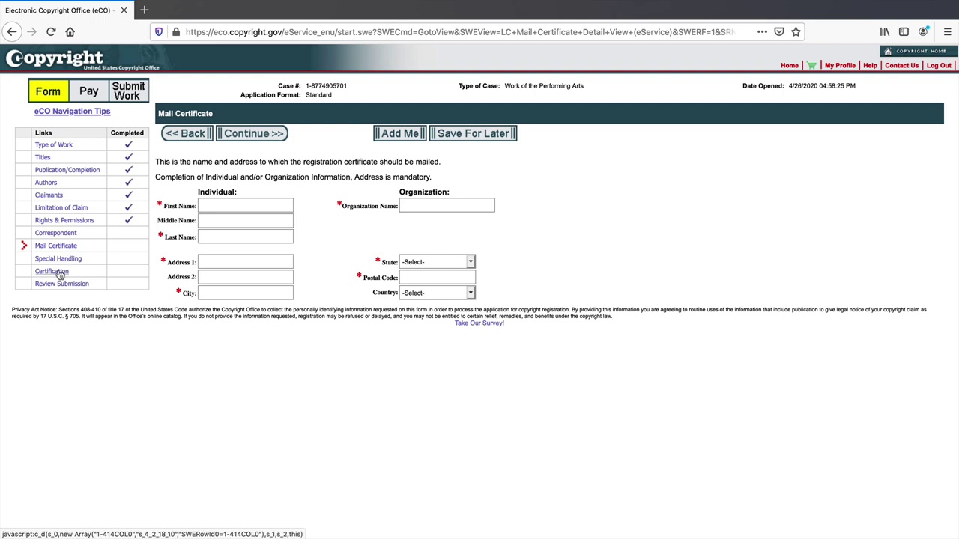
Step: Go to the Certification page and tick the 'I certify' checkbox
click(51, 271)
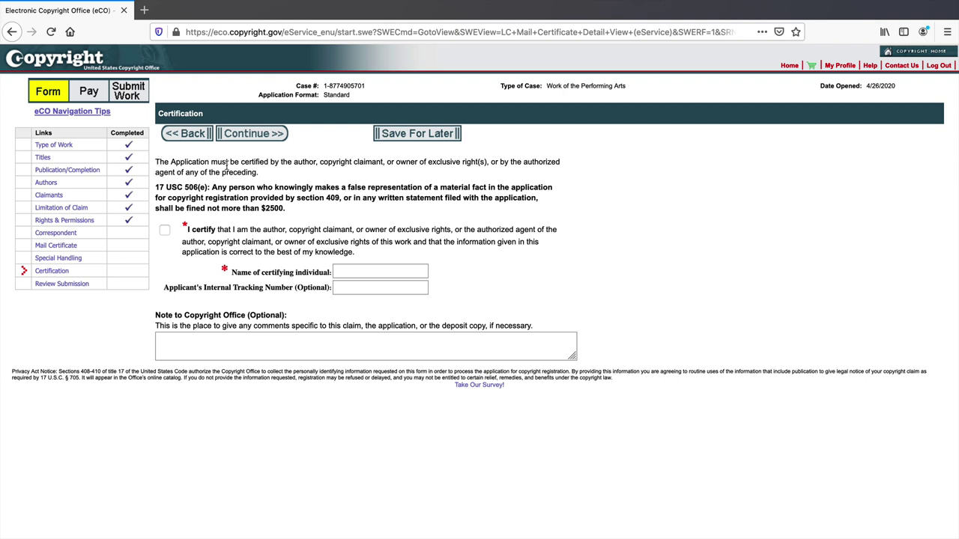
drag(243, 162, 345, 177)
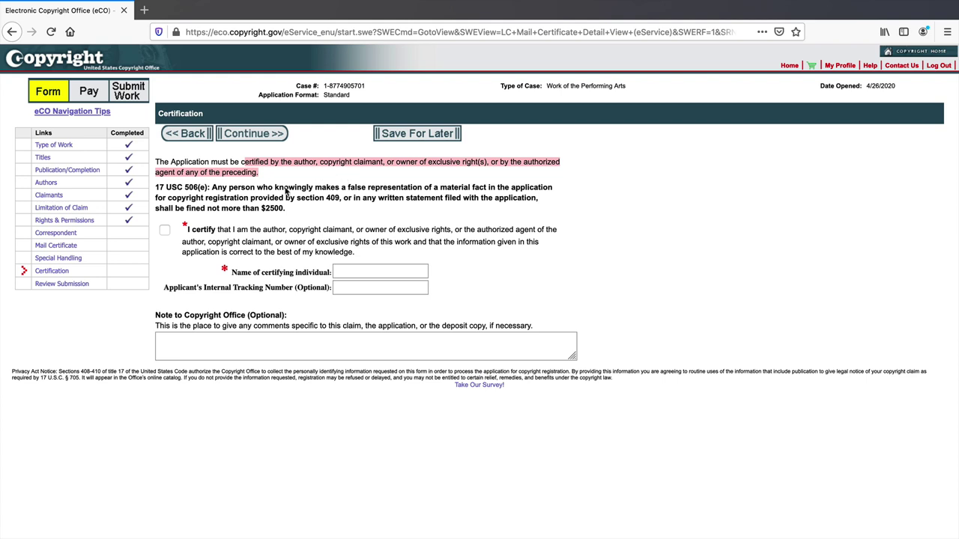
click(166, 231)
Step: Open Review Submission and scroll through the title, publication, author and claimant summary tables
click(65, 284)
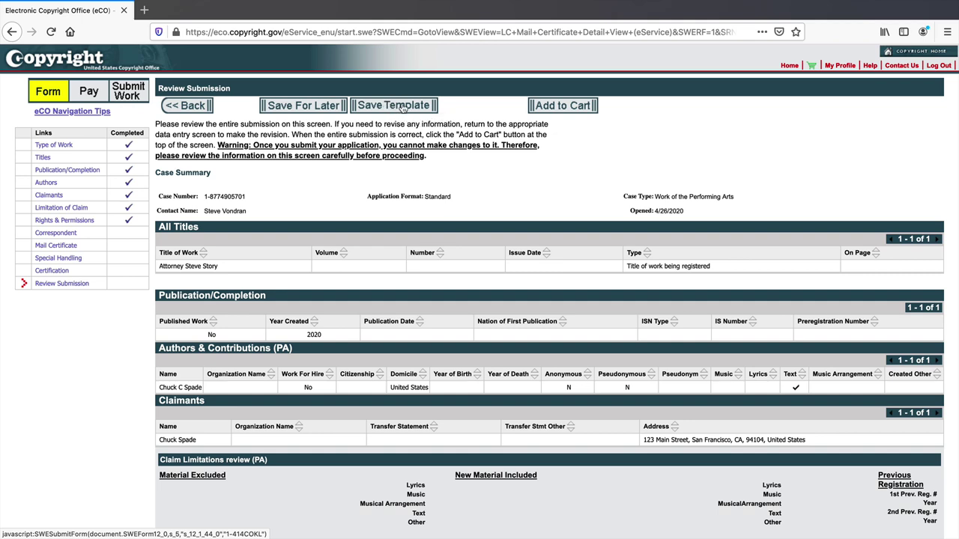
scroll(667, 164, down, 5)
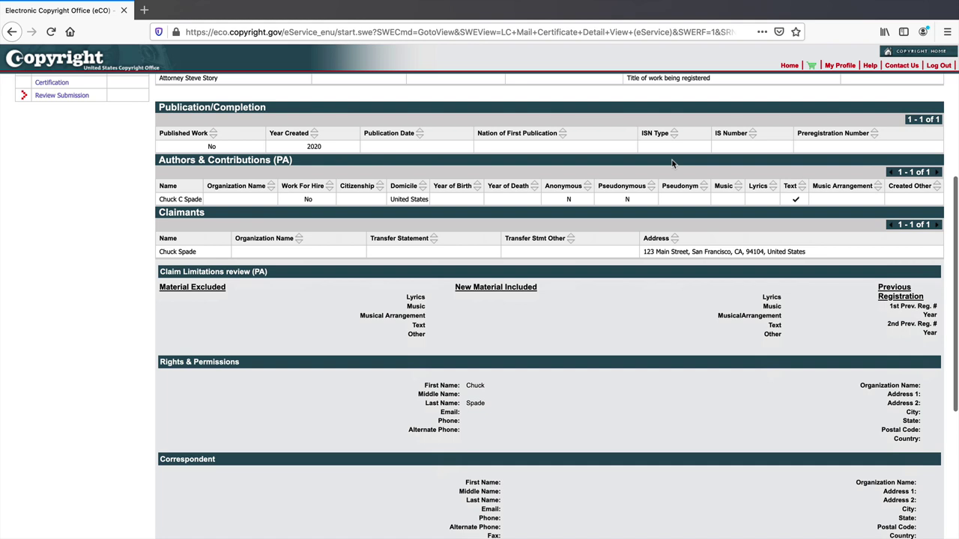
scroll(627, 223, down, 1)
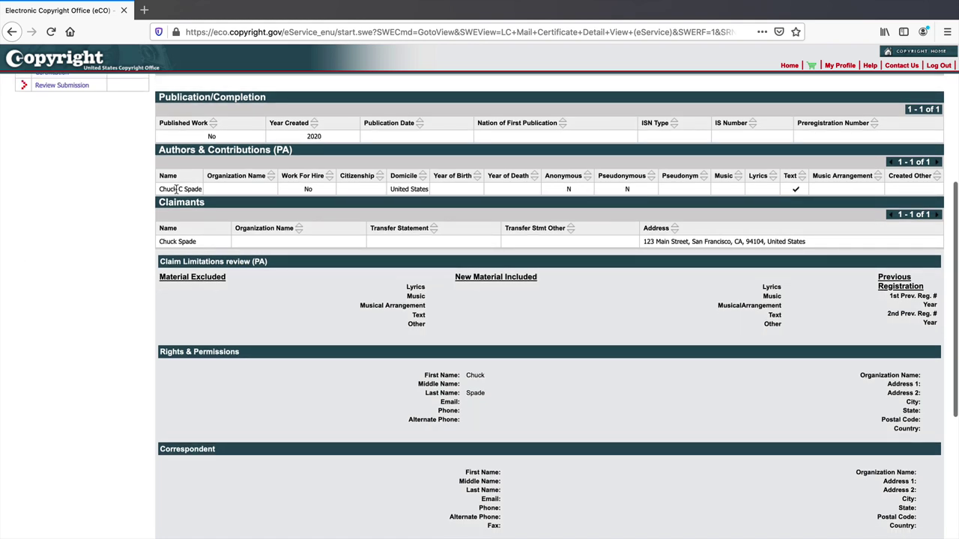
scroll(239, 148, up, 2)
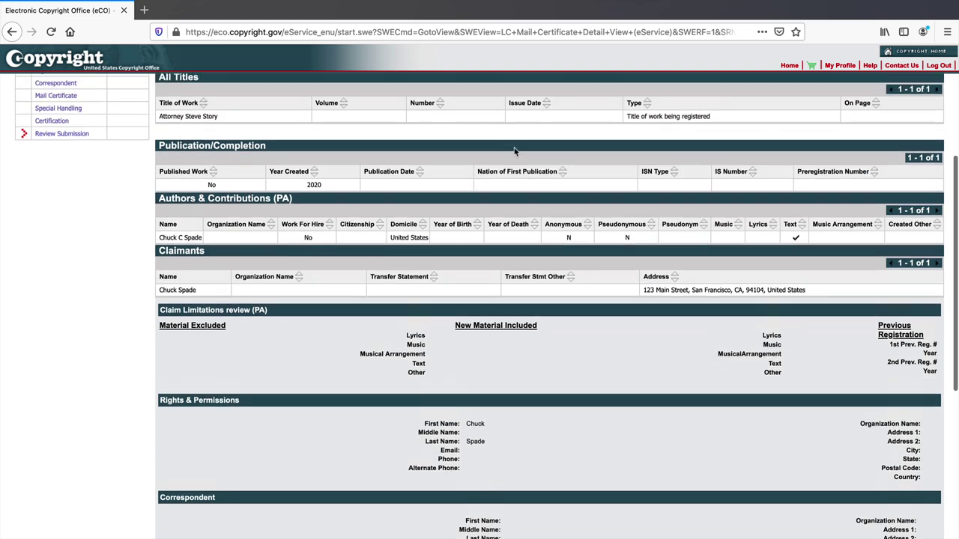
scroll(487, 195, down, 8)
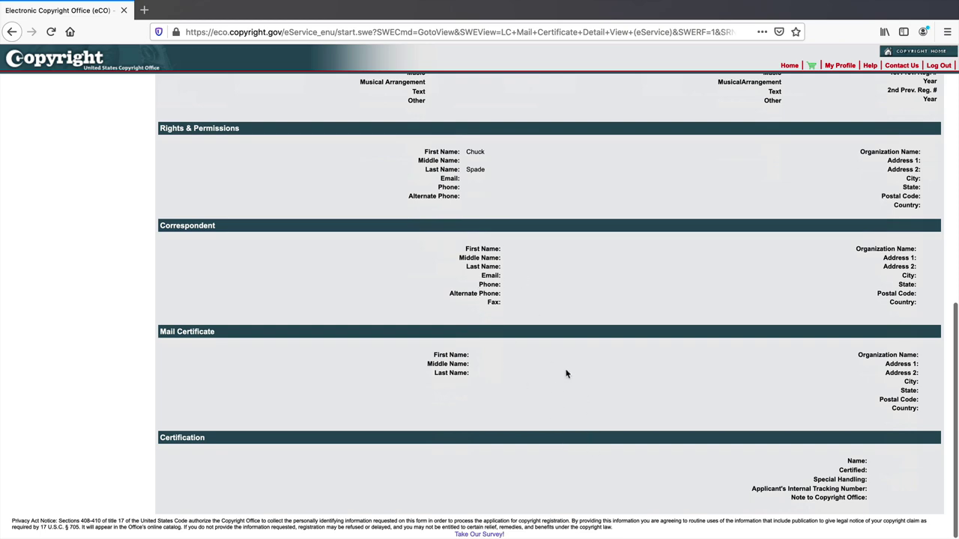
scroll(554, 352, up, 1)
scroll(553, 350, up, 10)
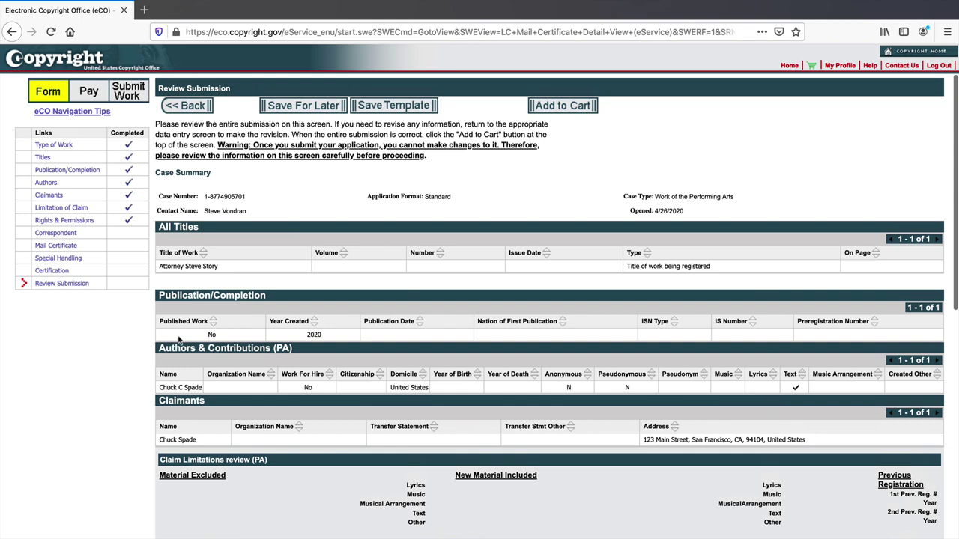
click(61, 171)
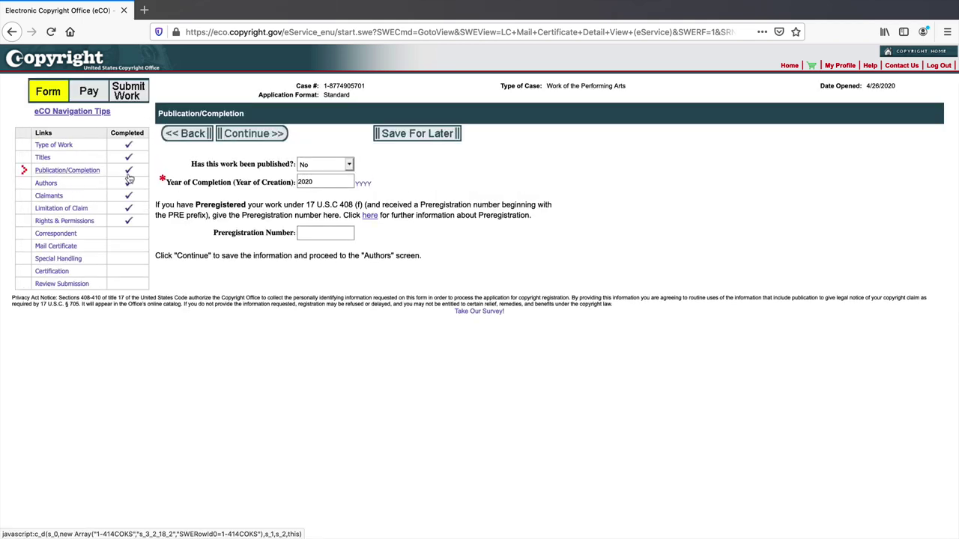
click(325, 165)
click(324, 164)
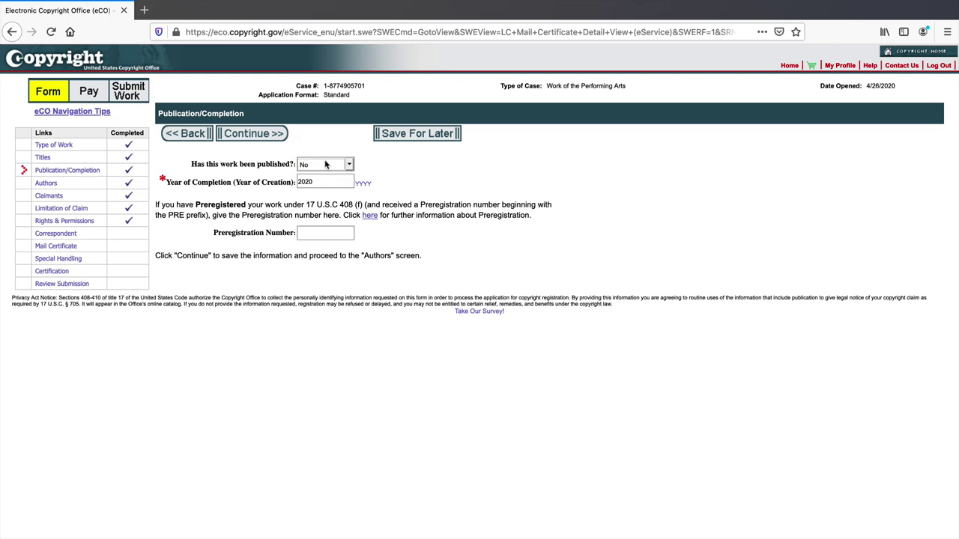
click(54, 286)
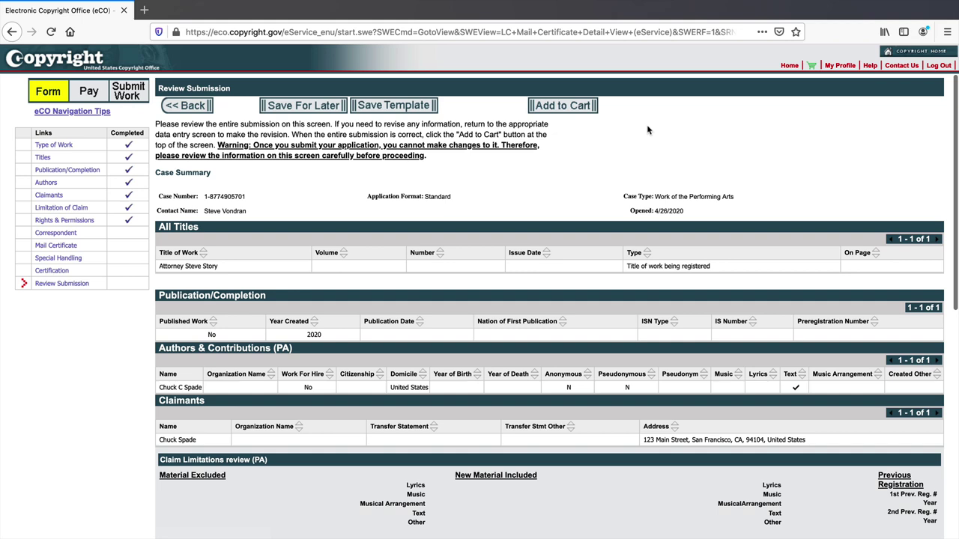
scroll(654, 146, down, 1)
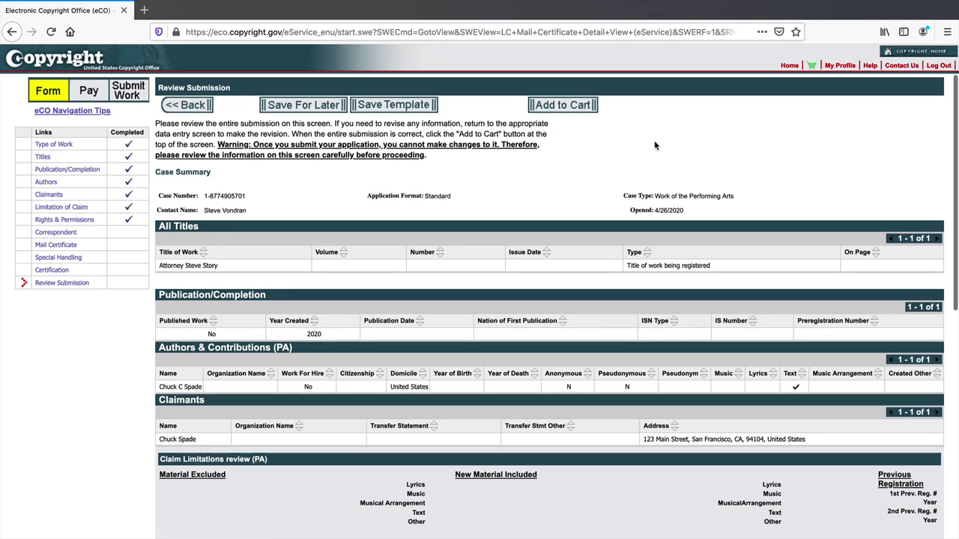
scroll(654, 145, down, 8)
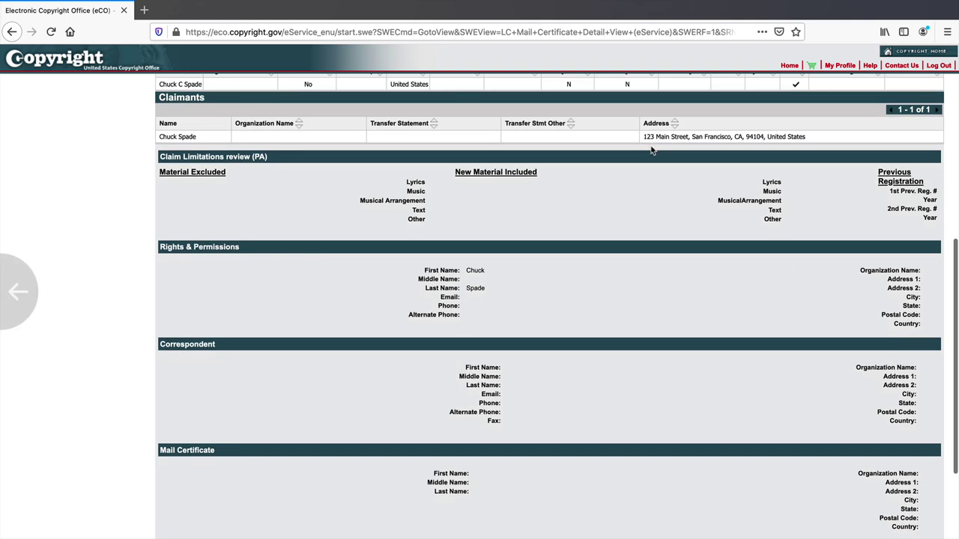
scroll(135, 247, up, 8)
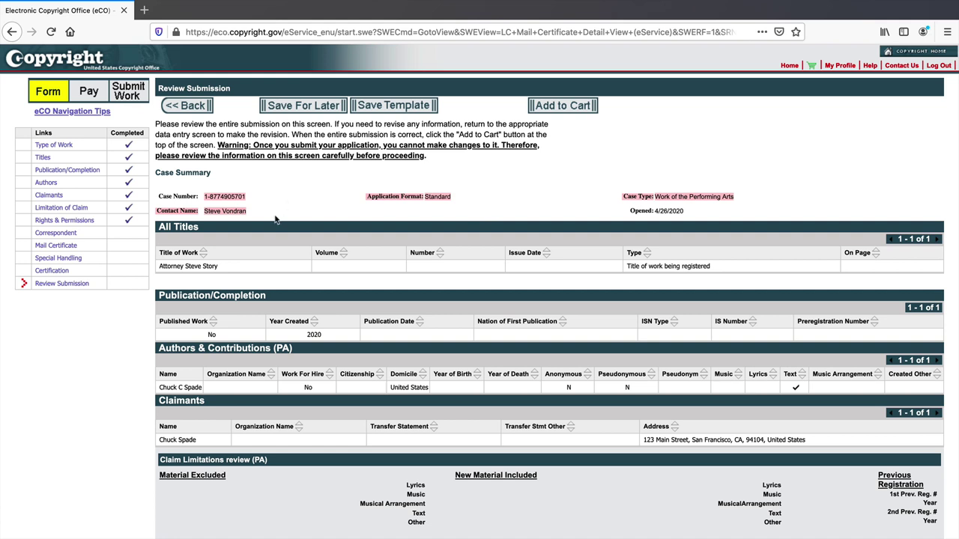
drag(159, 266, 240, 270)
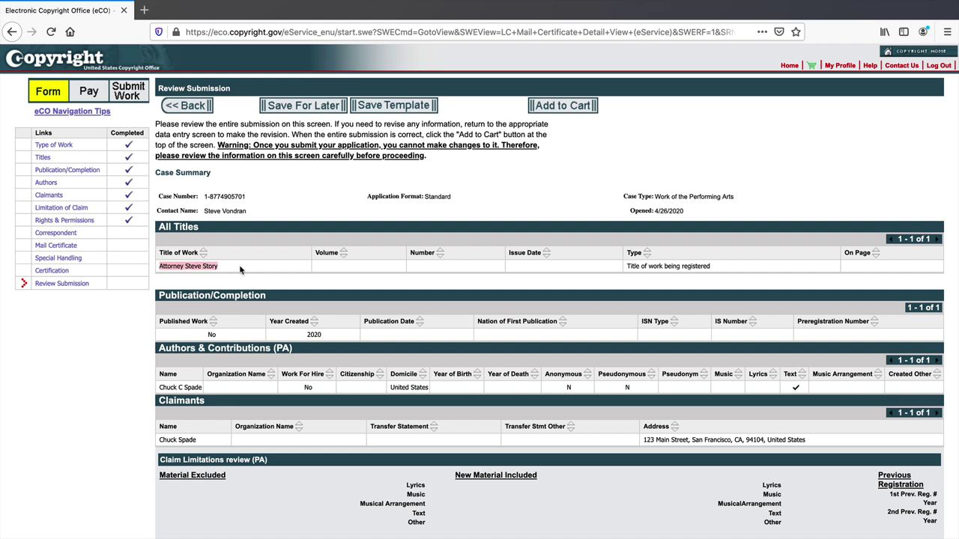